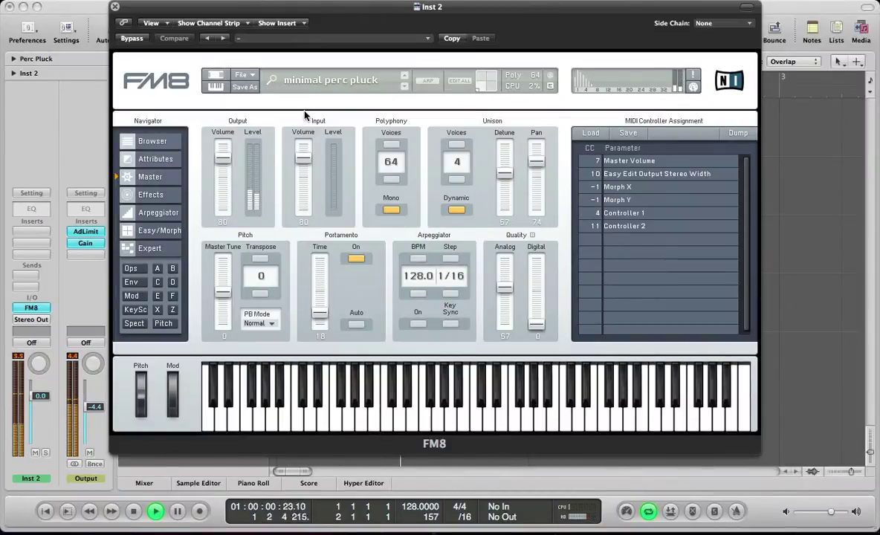
Show the minimal perc pluck effects and try Chorus/Delay changes, reverting to Time 25, Feedback 17.
click(151, 197)
drag(602, 260, 562, 223)
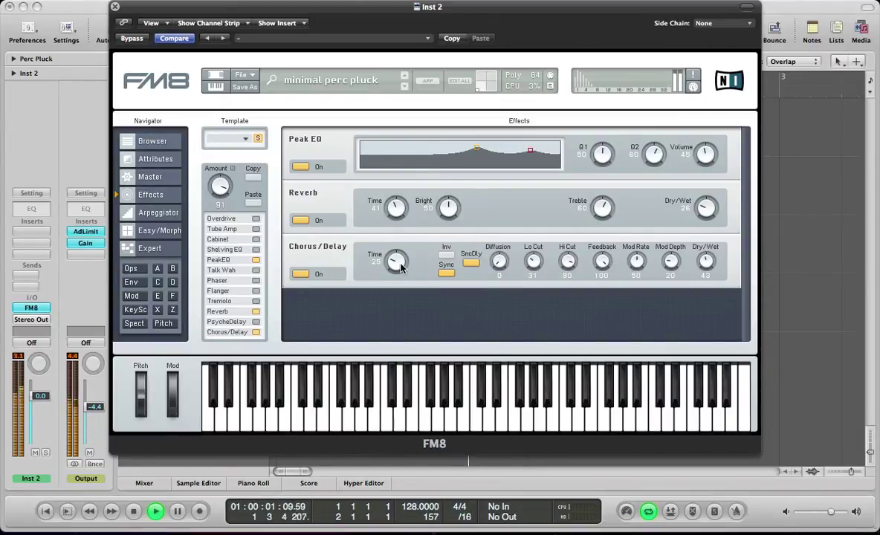
drag(401, 266, 403, 246)
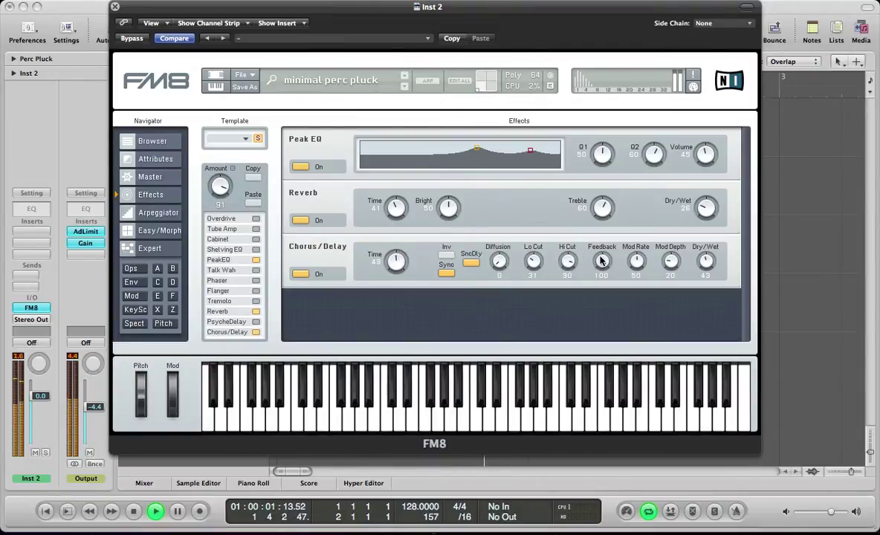
drag(602, 260, 601, 274)
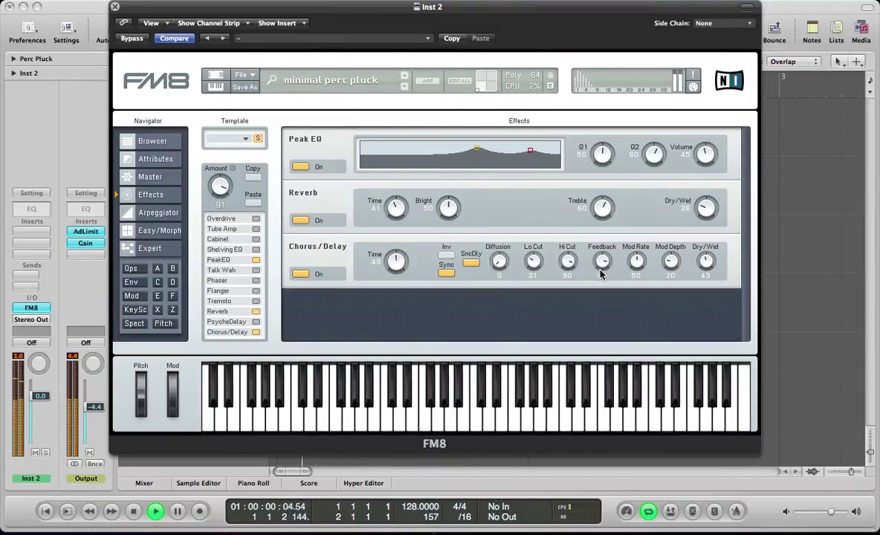
click(176, 39)
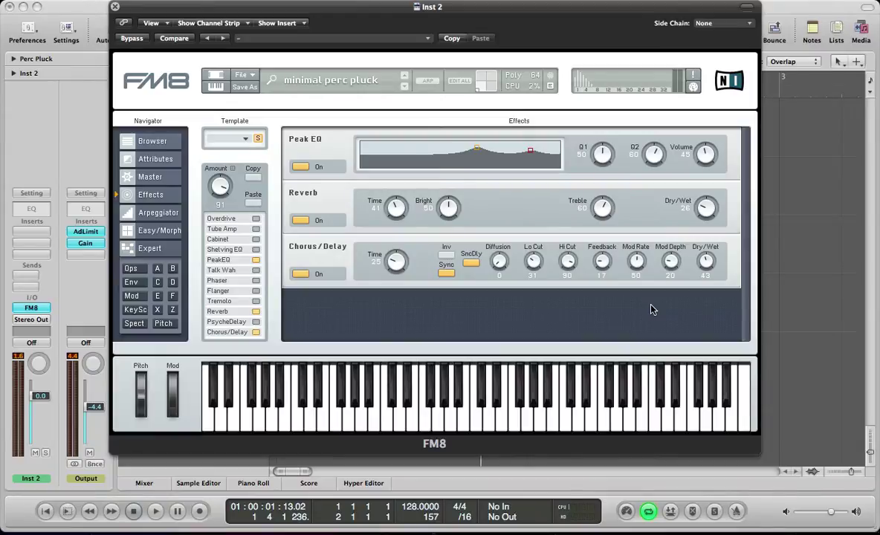
key(super+w)
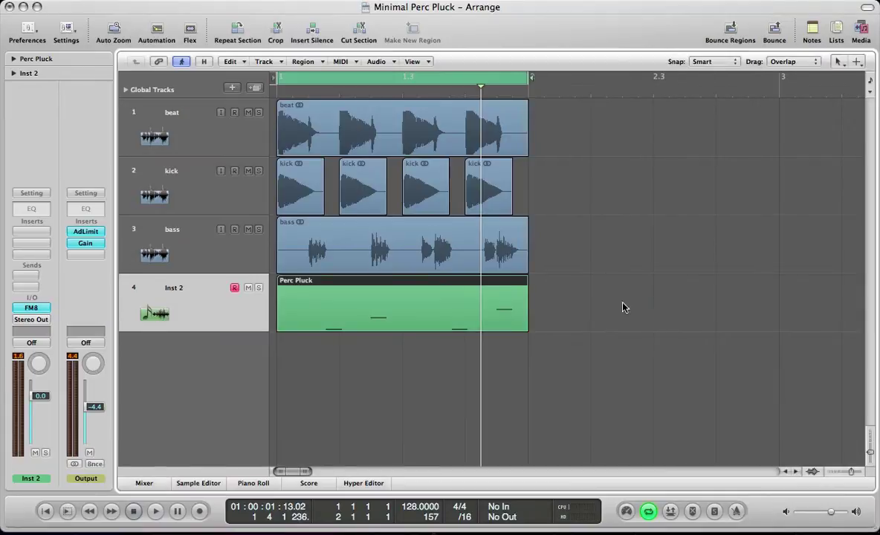
key(v)
key(space)
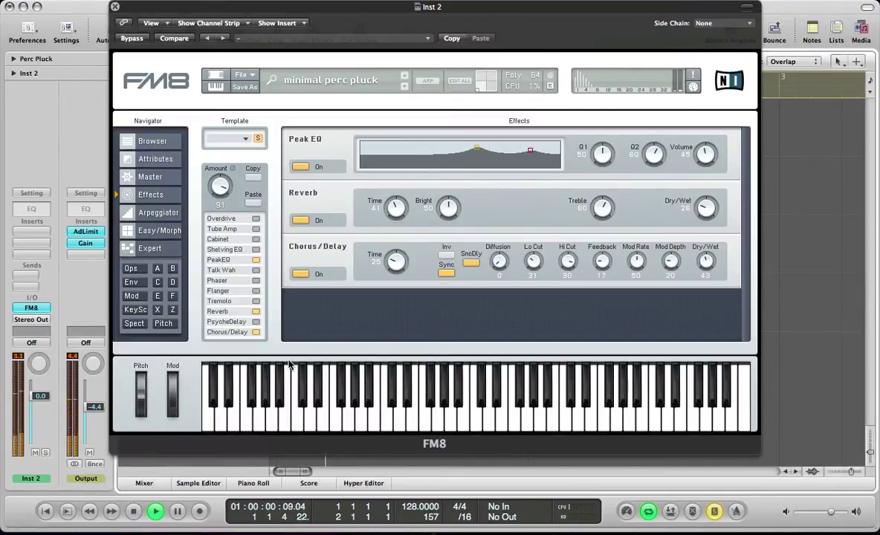
key(space)
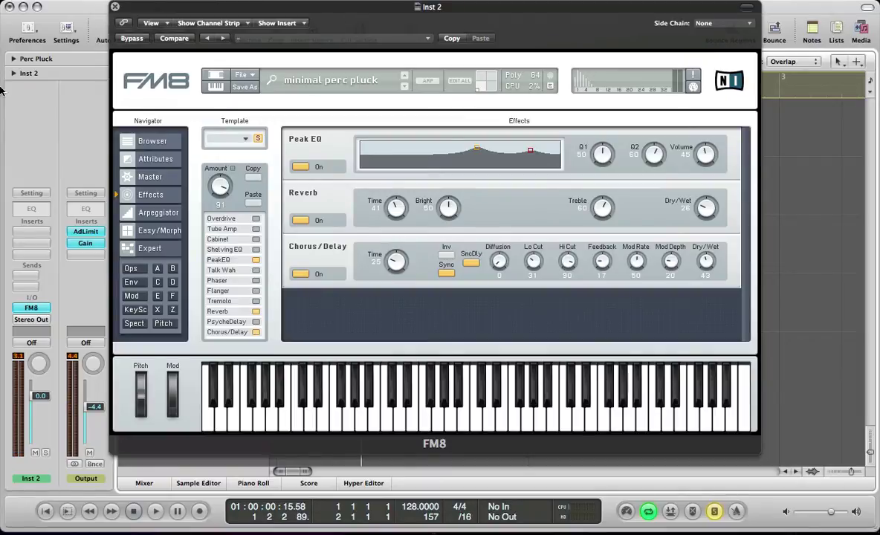
Start a new blank sound and go to the operator and FM matrix page.
click(237, 73)
click(253, 76)
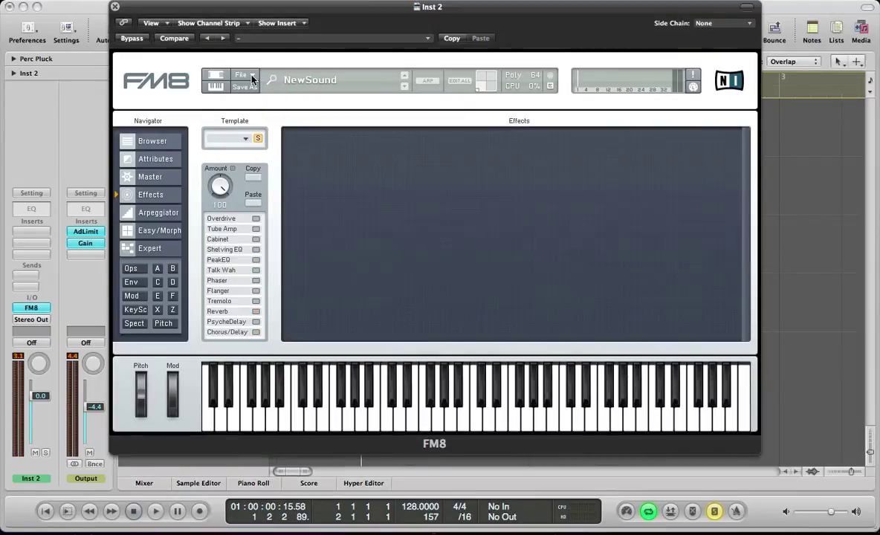
click(152, 140)
click(150, 160)
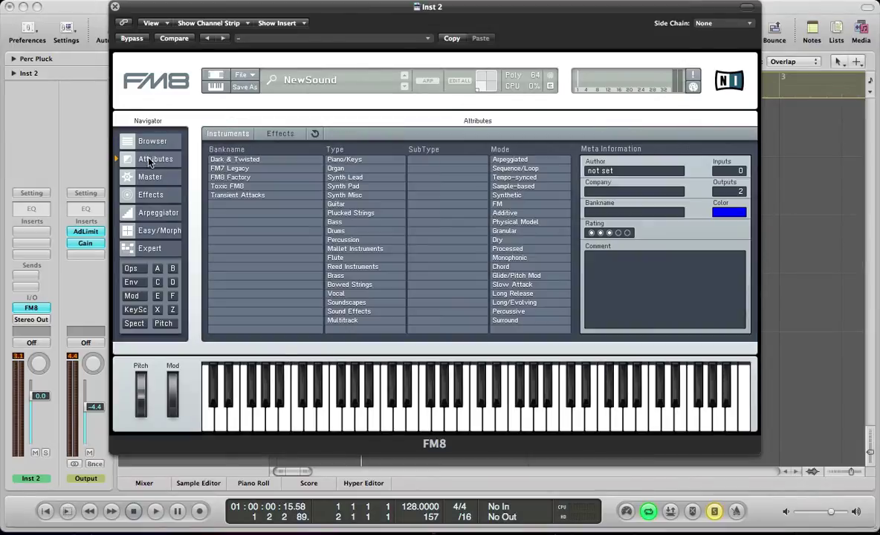
click(133, 269)
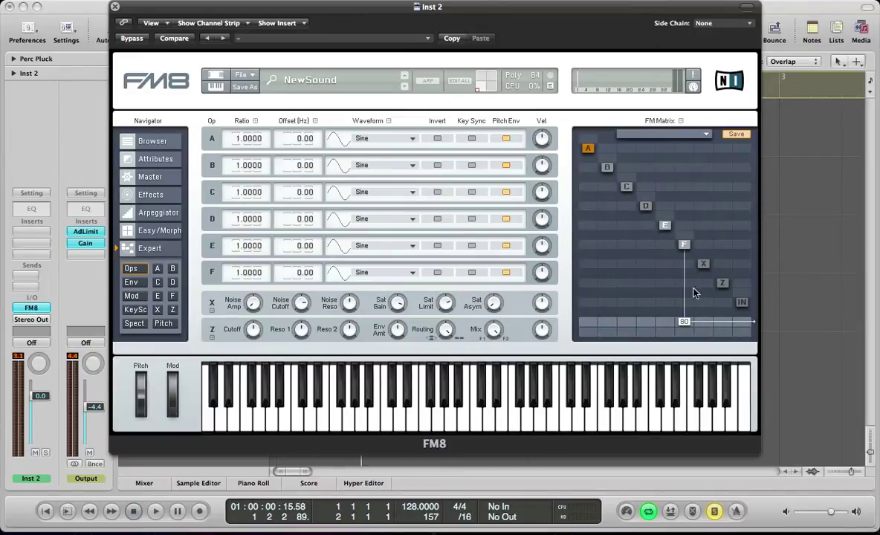
Set operator F's output to 100 and E-to-F modulation to 24, auditioning each change.
drag(684, 323, 683, 275)
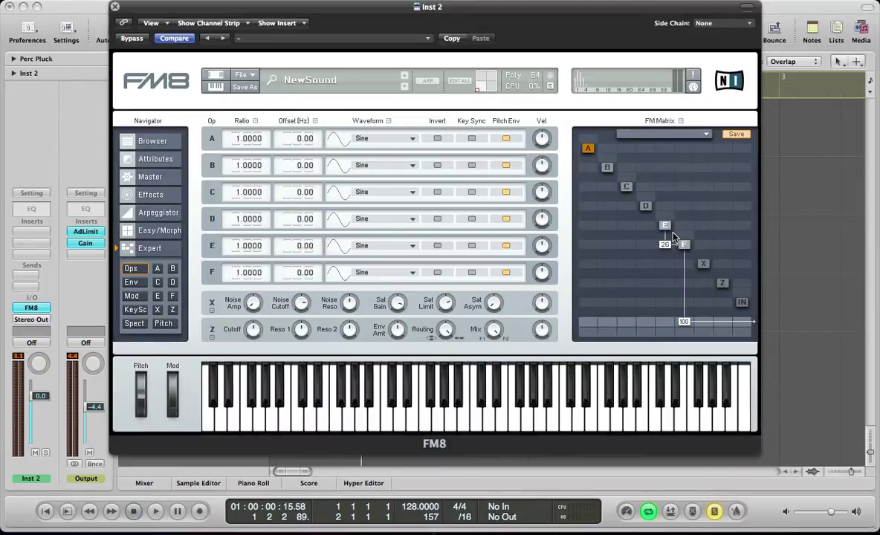
key(space)
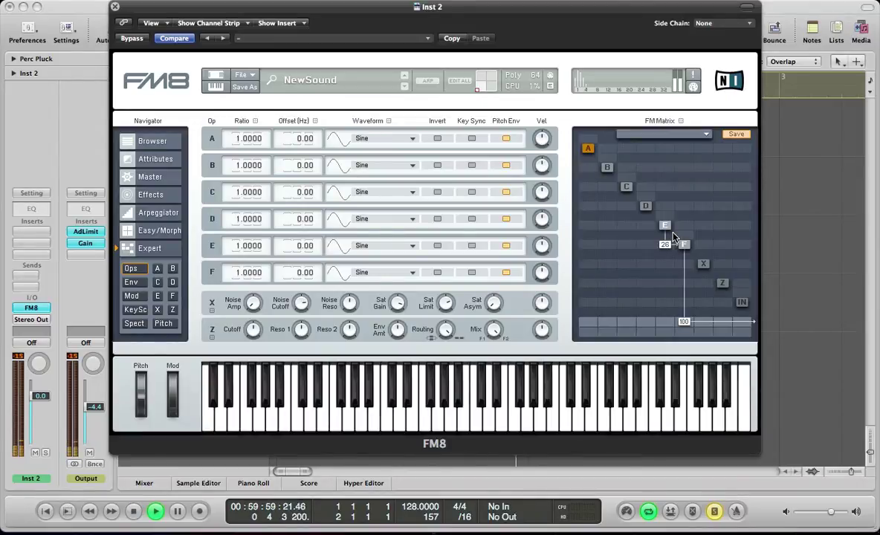
key(space)
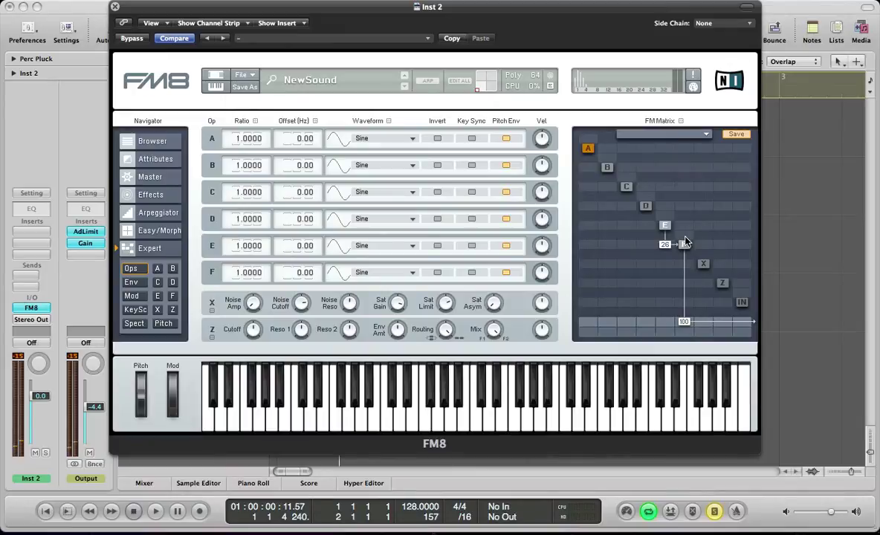
drag(694, 231, 694, 226)
key(space)
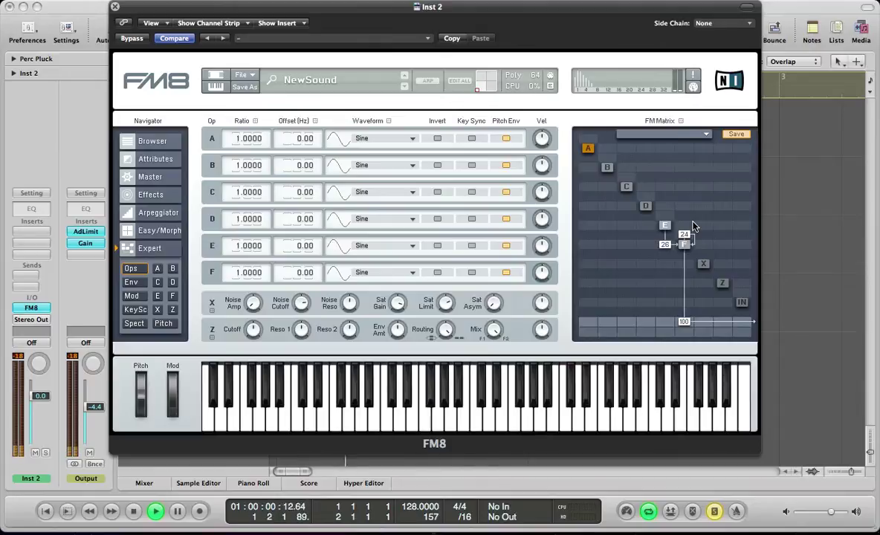
key(space)
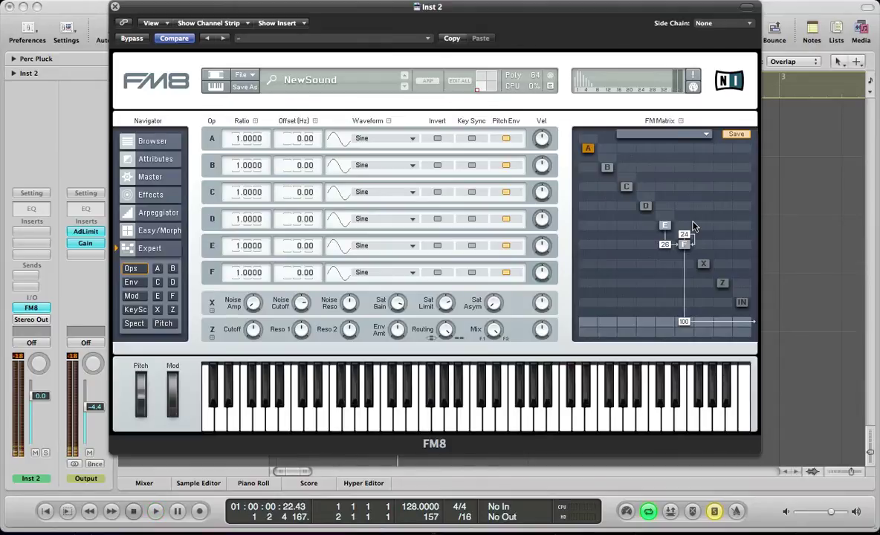
Turn on Key Sync for operators E and F and enable operator E's pitch envelope.
click(471, 246)
click(472, 273)
key(space)
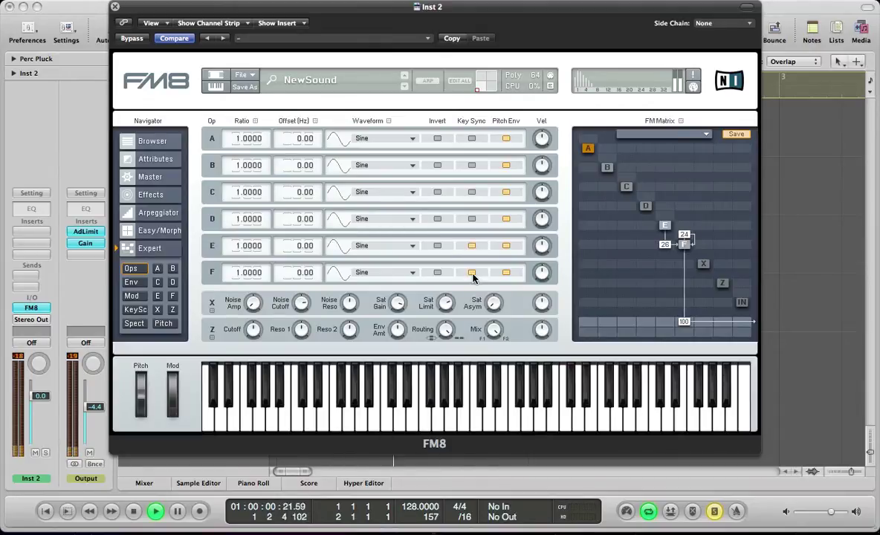
key(space)
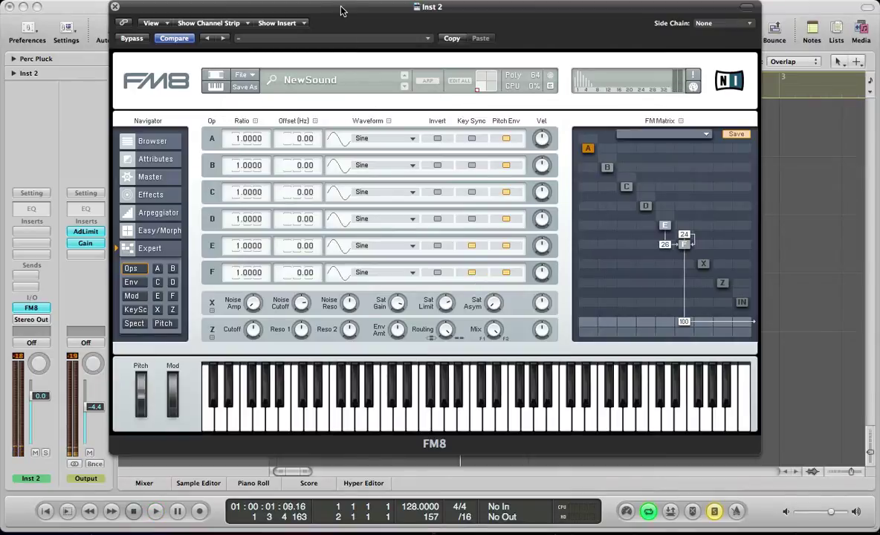
key(space)
key(space)
click(506, 246)
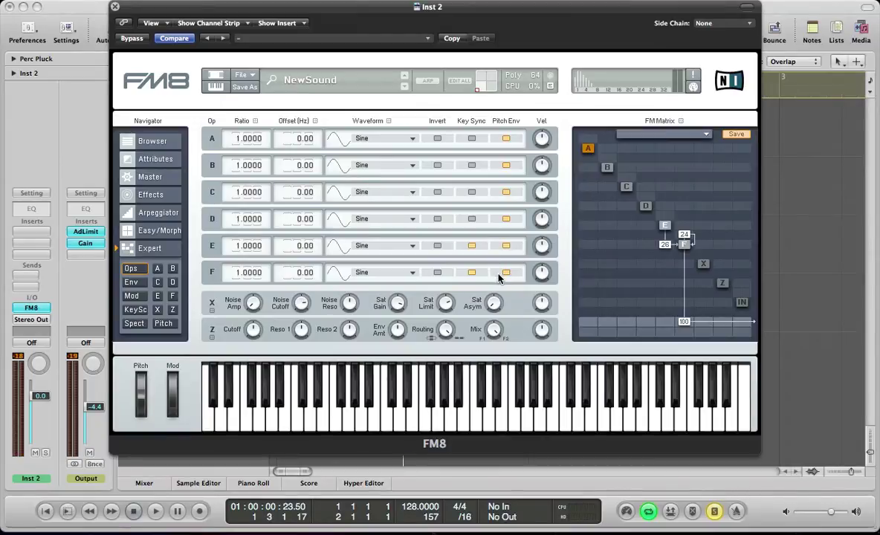
On the Master page, set 4 unison voices with Detune 57 and Pan 74, and add analog quality.
click(148, 182)
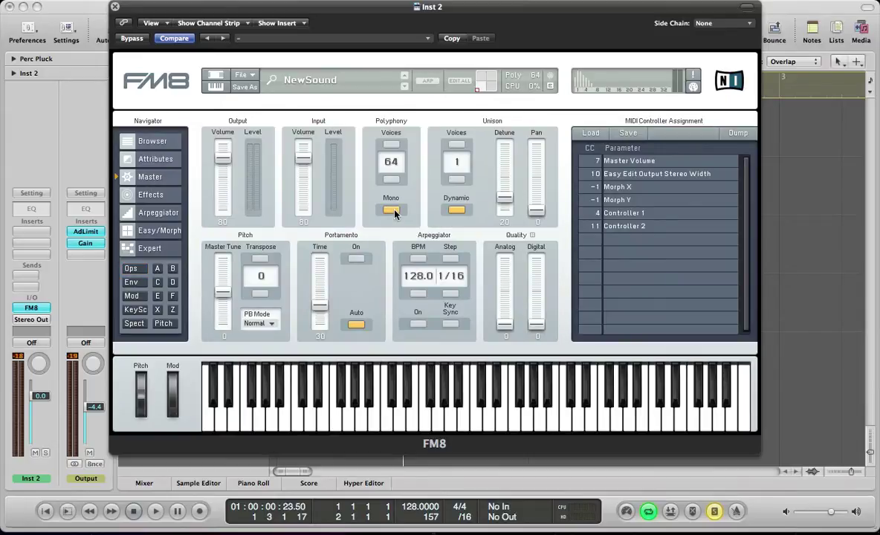
click(449, 145)
click(449, 145)
click(450, 145)
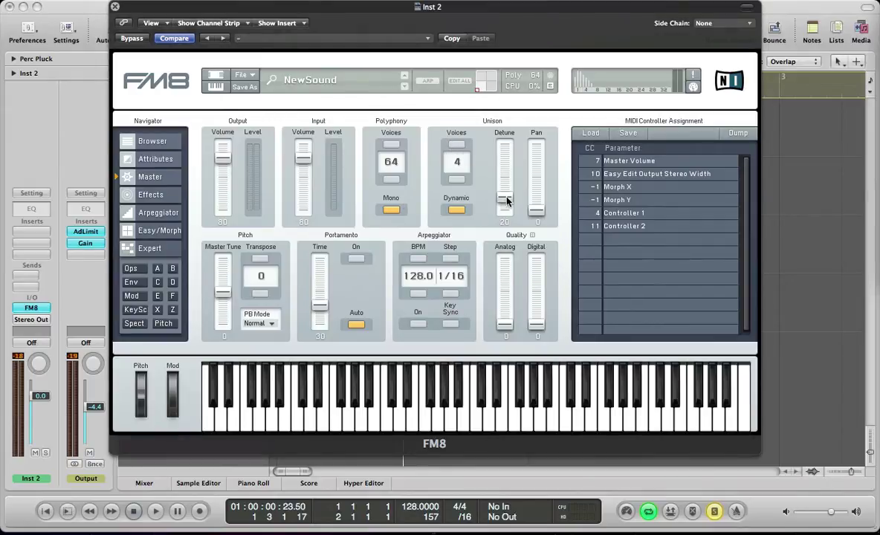
drag(504, 198, 506, 168)
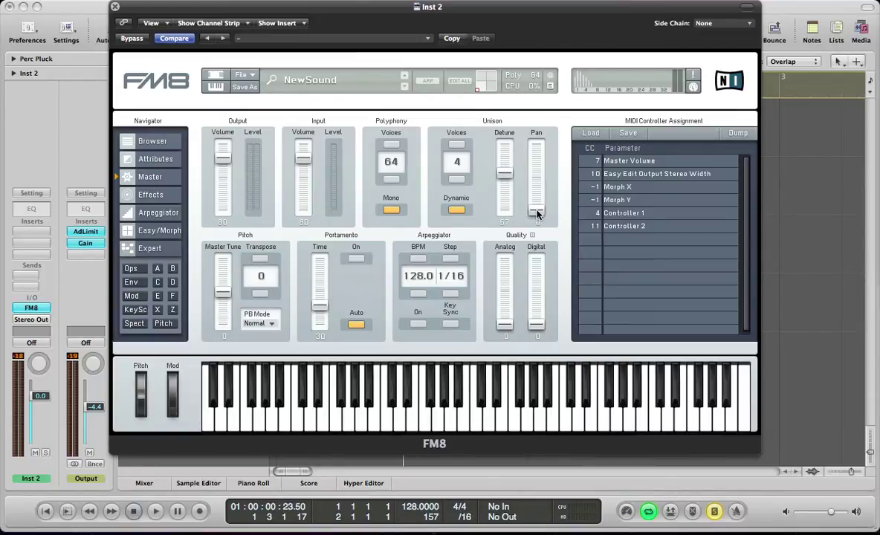
drag(535, 211, 539, 163)
key(space)
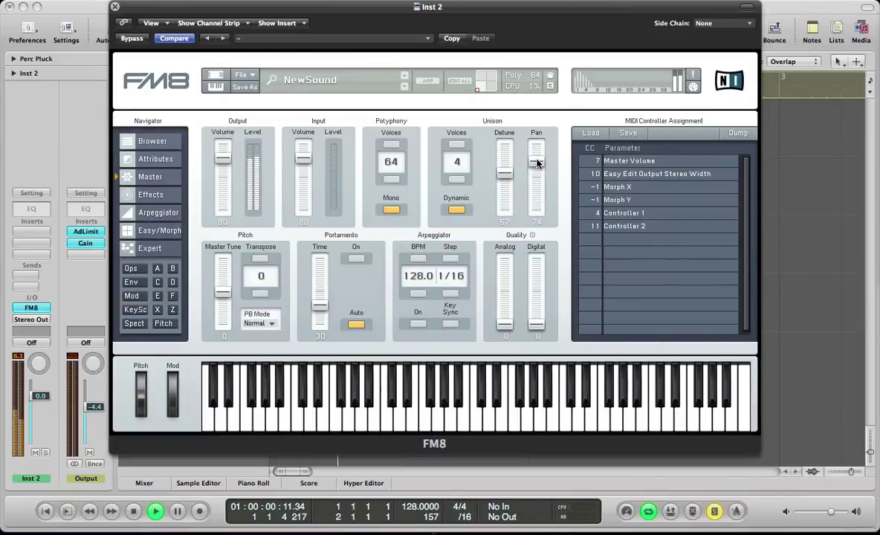
key(space)
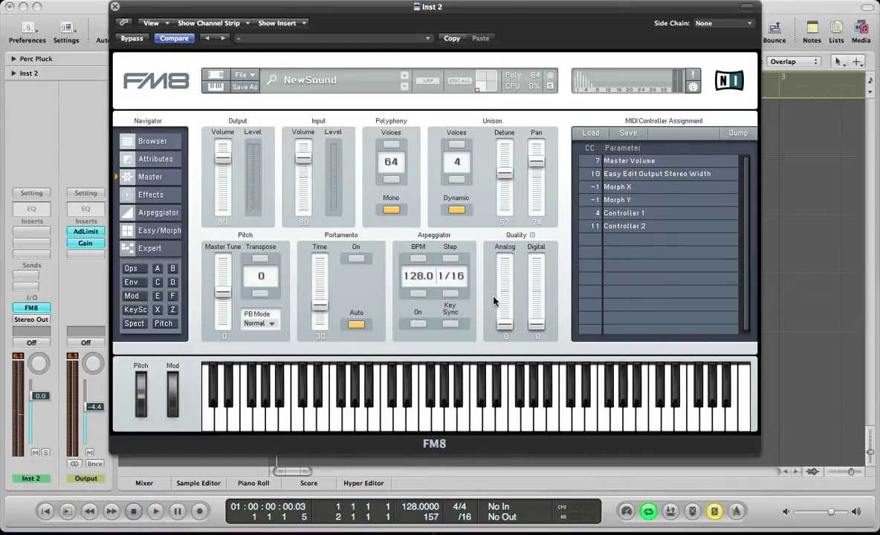
drag(504, 324, 504, 273)
key(space)
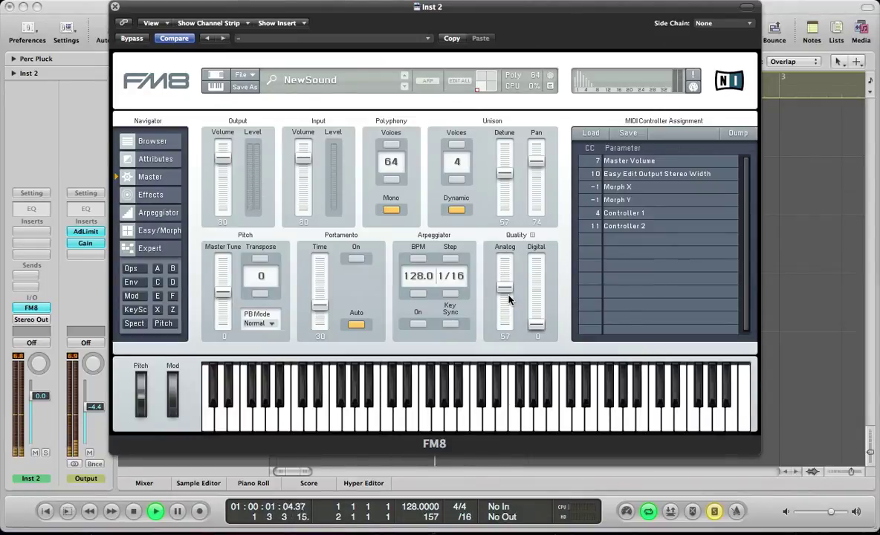
key(space)
Enable portamento with Auto off, audition the glide, then close FM8 for the piano roll.
click(355, 259)
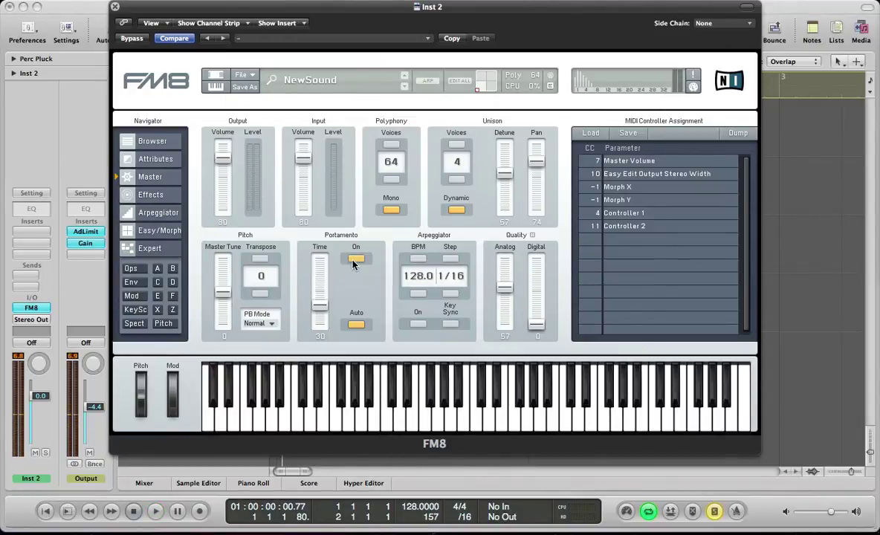
click(356, 326)
key(space)
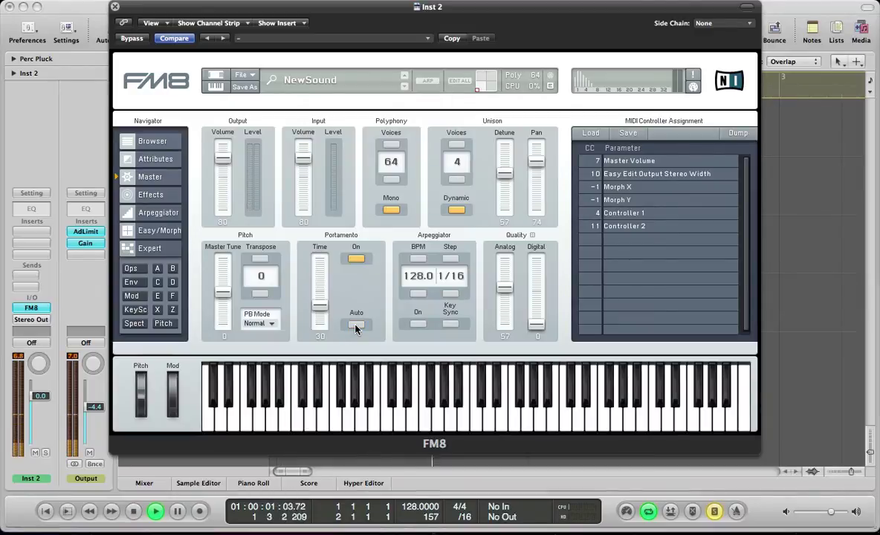
key(space)
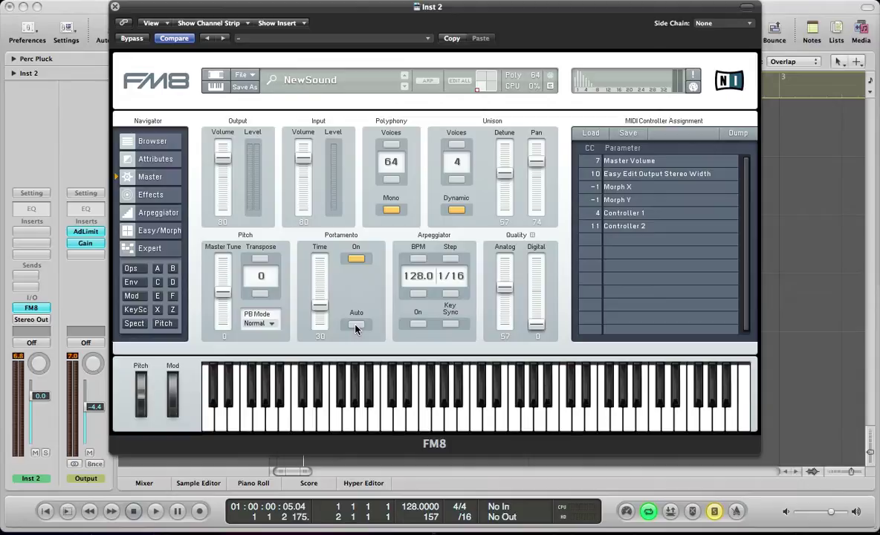
key(super+w)
key(super+6)
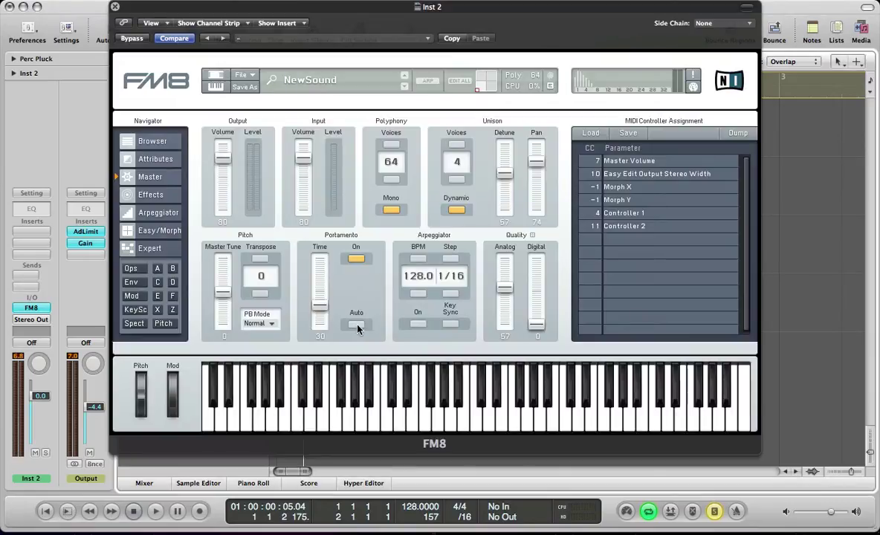
Go to the envelope editor and select operator E's envelope.
click(165, 210)
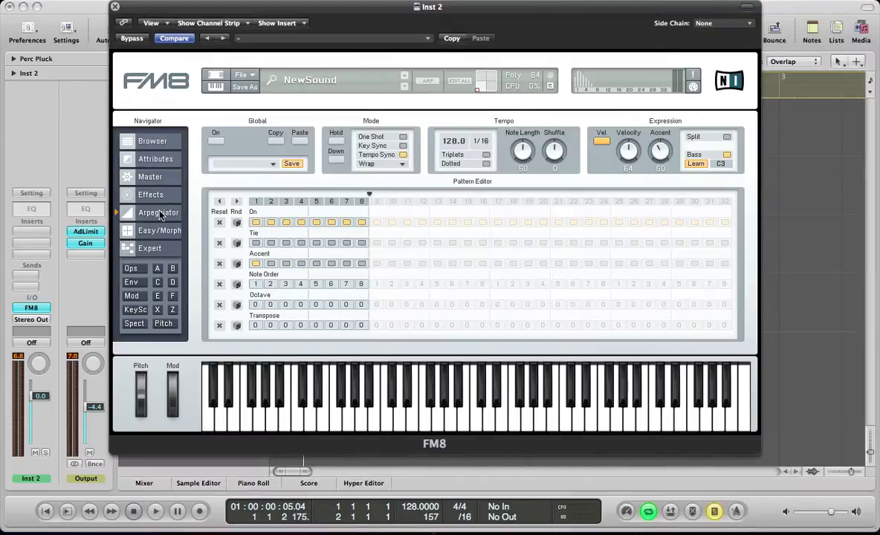
click(148, 195)
click(135, 283)
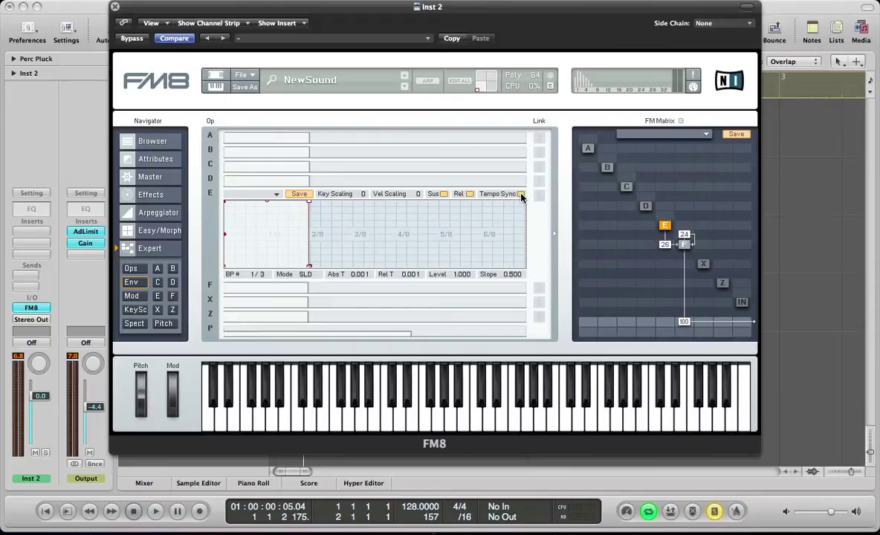
click(346, 289)
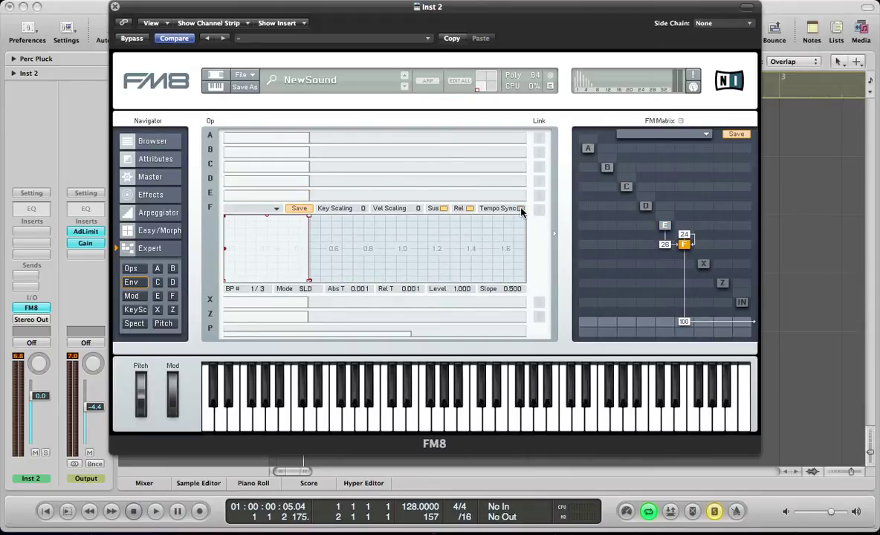
click(286, 197)
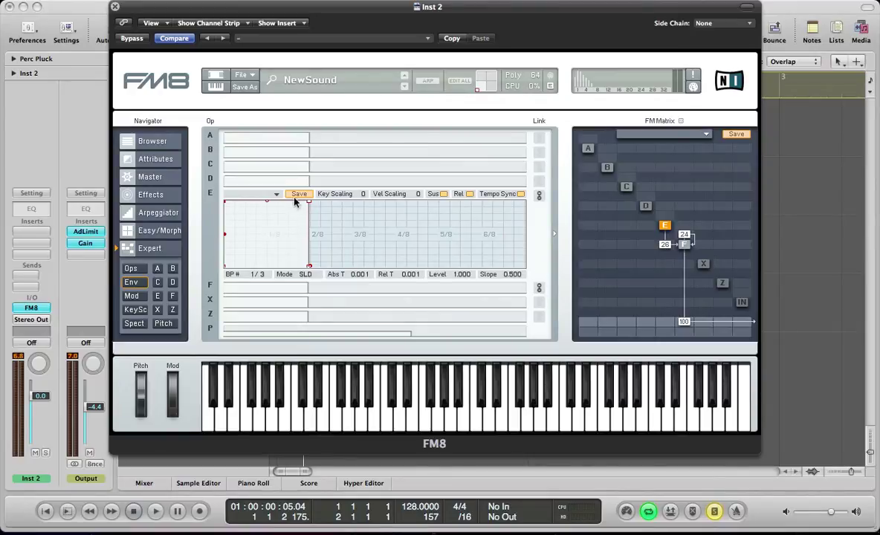
Drop E's second breakpoint to level 0 and curve its decay to slope 0.840.
drag(308, 204, 315, 278)
key(space)
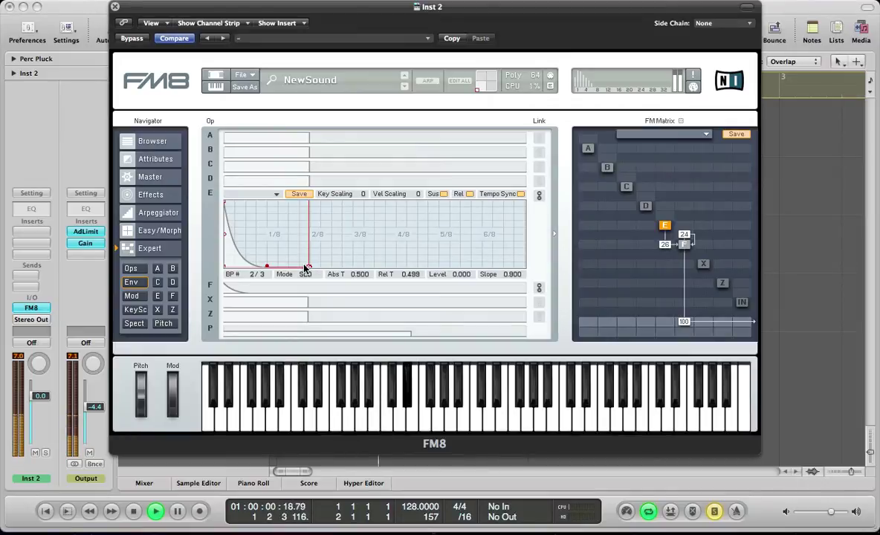
mouse_move(310, 266)
mouse_down()
mouse_move(309, 249)
mouse_move(323, 271)
mouse_move(310, 266)
mouse_move(311, 275)
mouse_up()
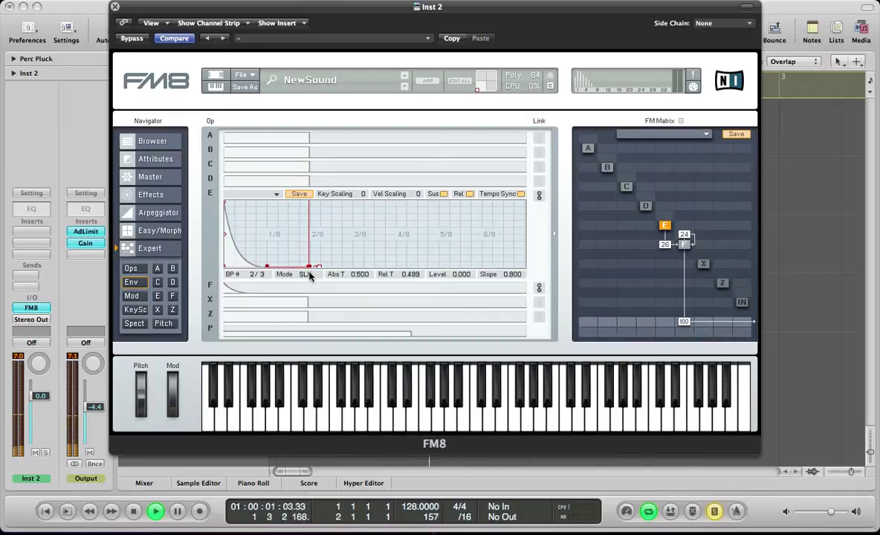
key(space)
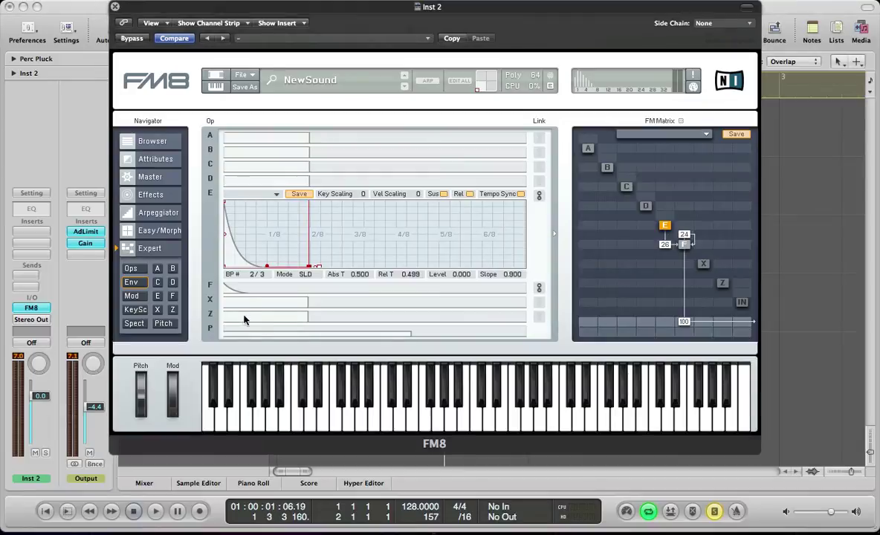
drag(251, 259, 307, 186)
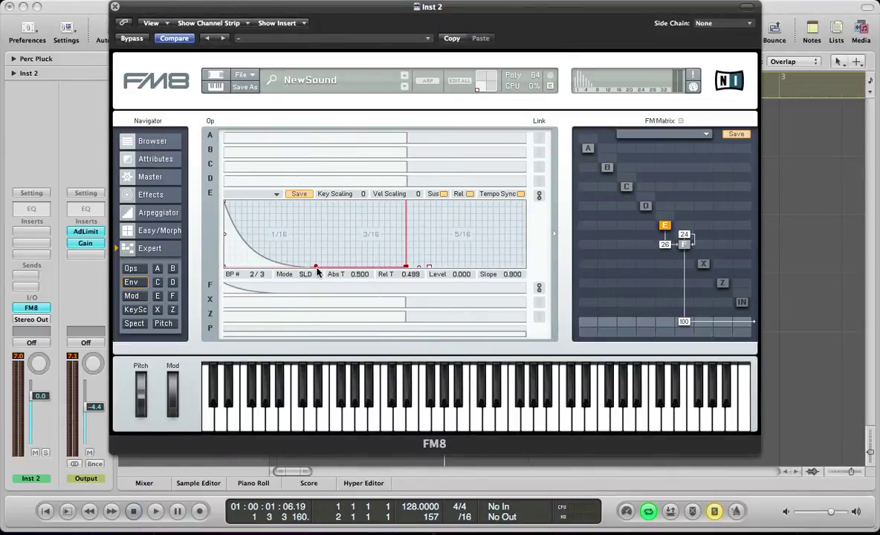
drag(315, 268, 316, 265)
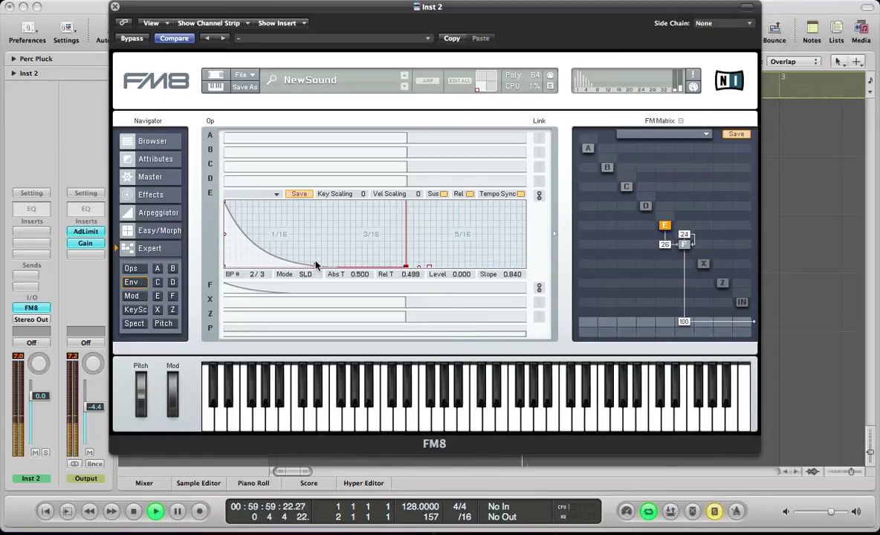
mouse_move(316, 257)
mouse_down()
mouse_move(316, 228)
mouse_move(387, 240)
mouse_move(379, 180)
mouse_move(451, 203)
mouse_move(485, 256)
mouse_up()
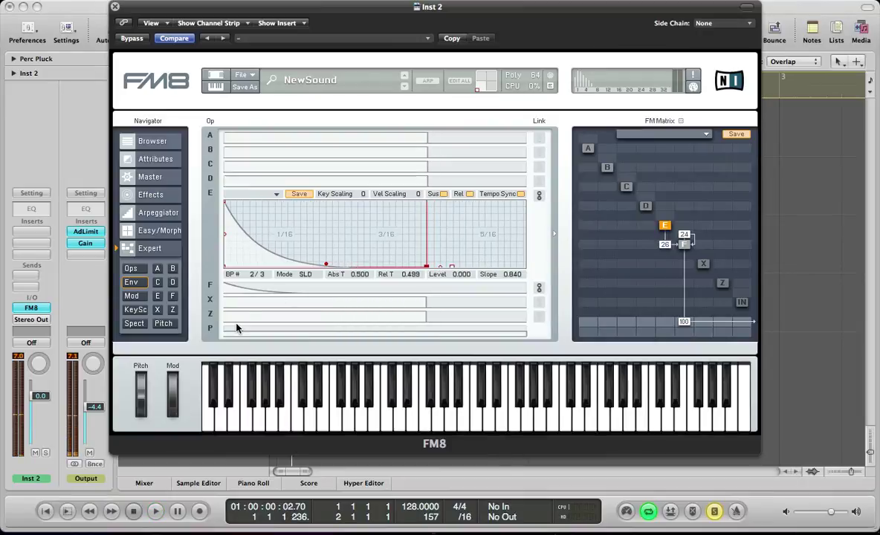
Browse the modulation, key scaling and spectrum pages, then go to the Effects page.
click(131, 296)
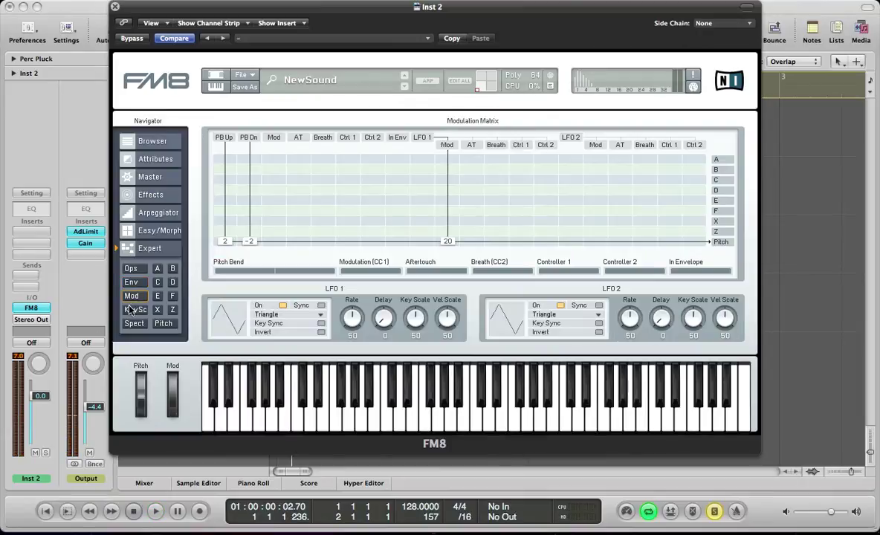
click(133, 310)
click(134, 323)
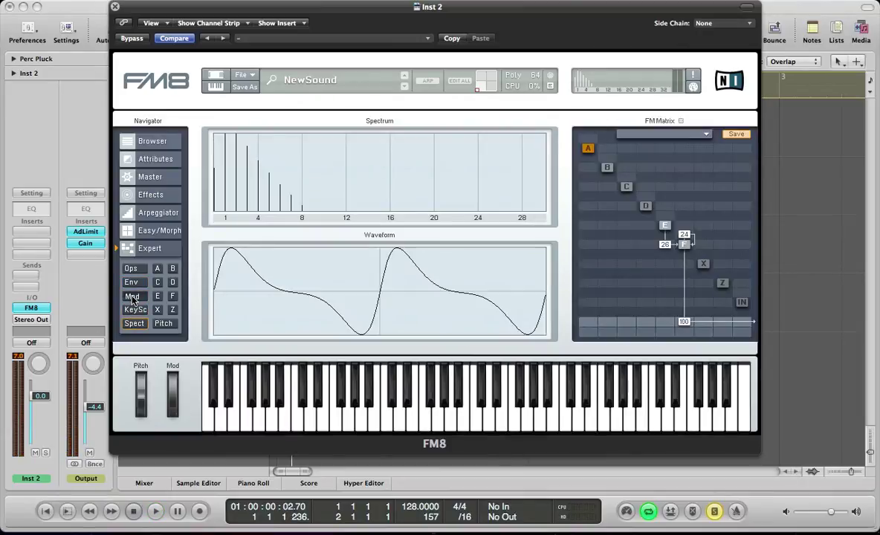
click(131, 296)
click(151, 196)
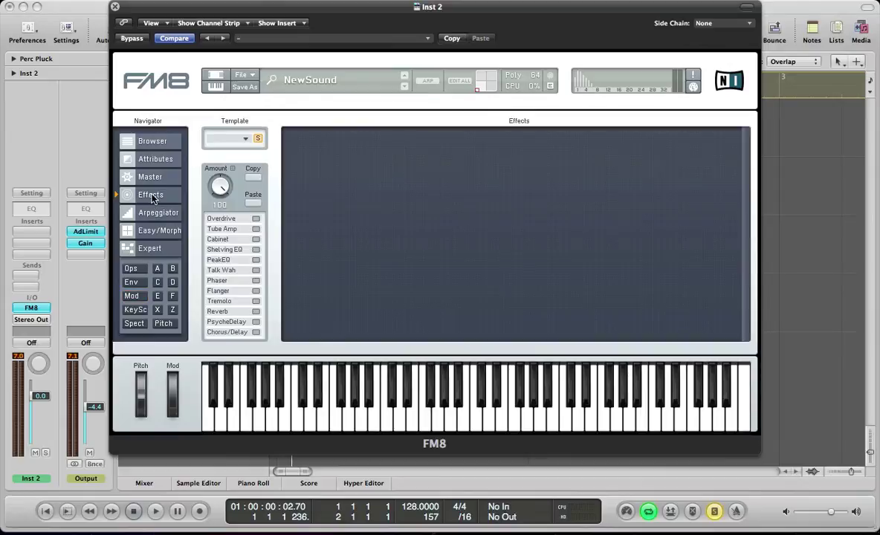
Enable Peak EQ and raise two boosted band peaks, auditioning the tone.
click(254, 260)
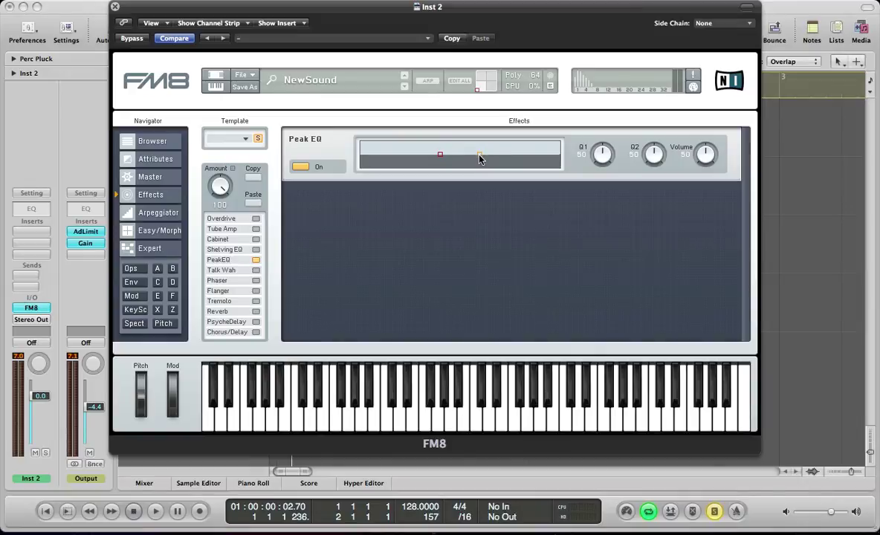
mouse_move(480, 154)
mouse_down()
mouse_move(492, 146)
mouse_move(525, 153)
mouse_up()
key(space)
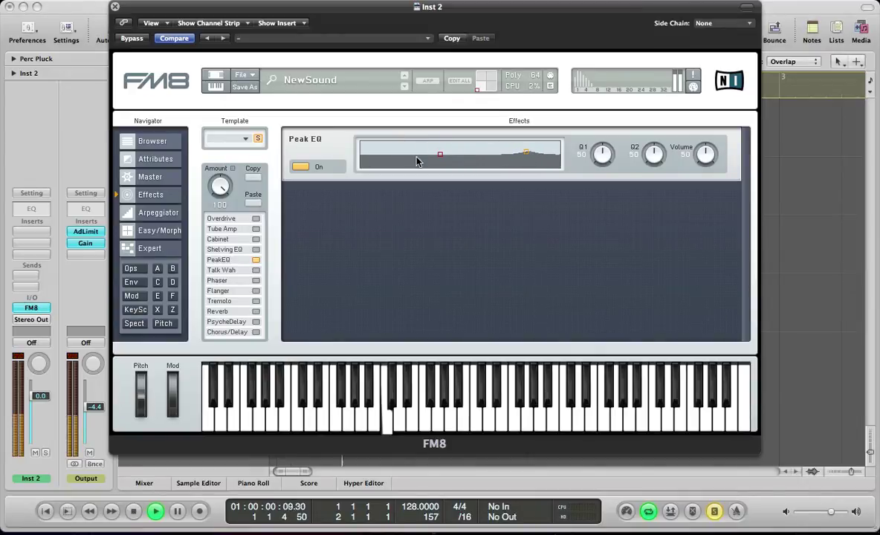
drag(445, 154, 479, 153)
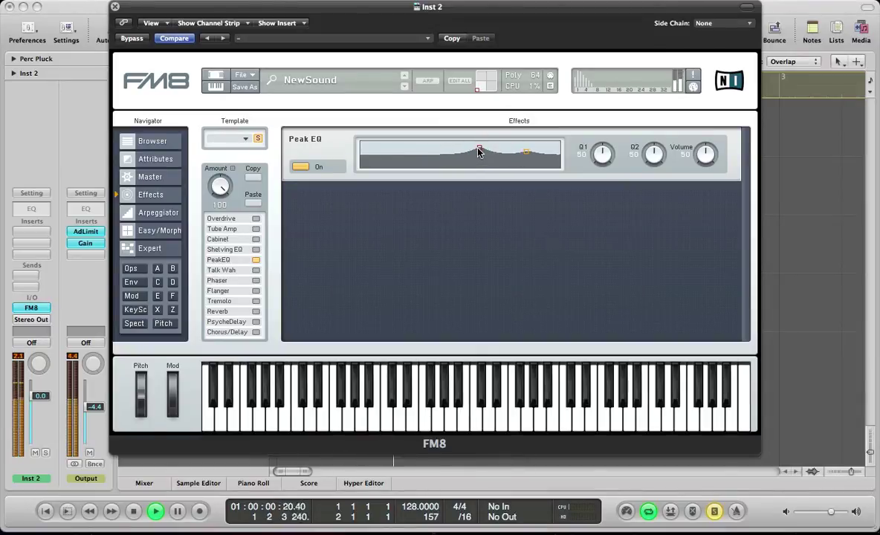
key(space)
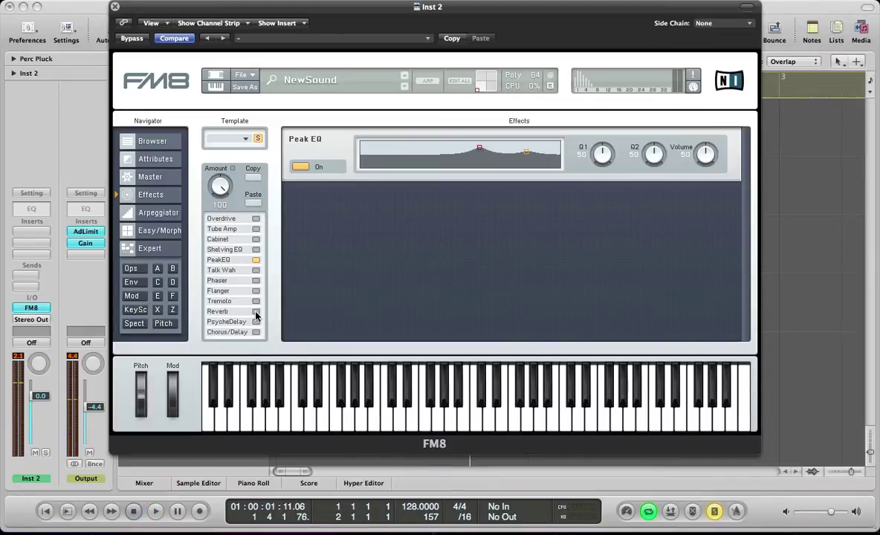
Enable Reverb and set its Time to 41, Treble to 66 and Dry/Wet to 21.
click(256, 312)
key(space)
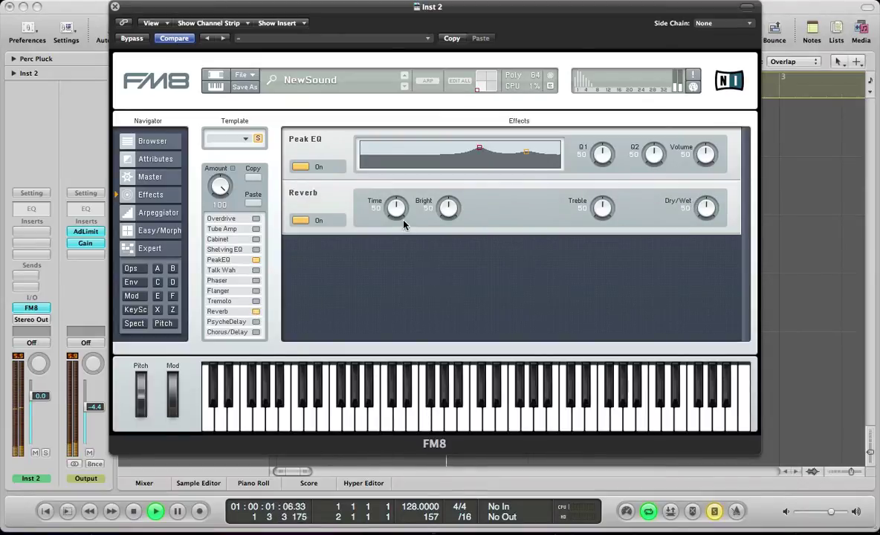
drag(397, 205, 400, 223)
key(space)
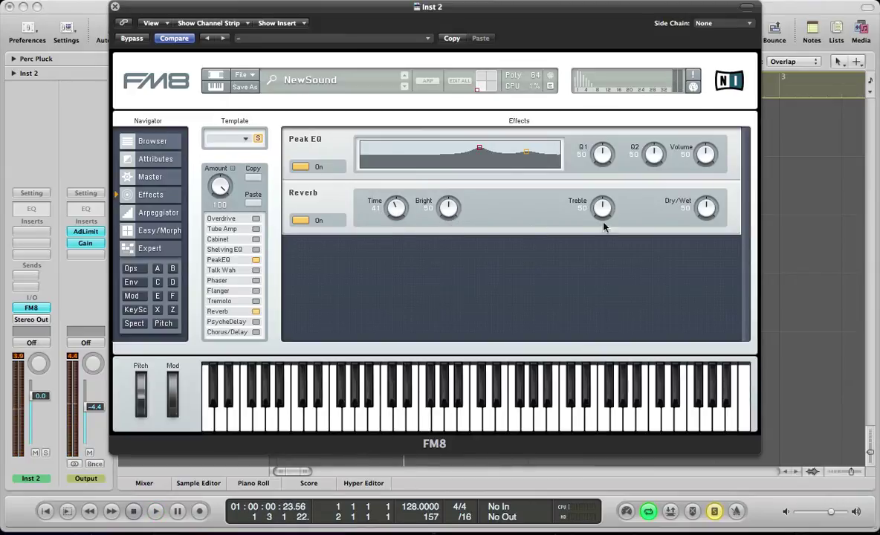
drag(598, 197, 602, 210)
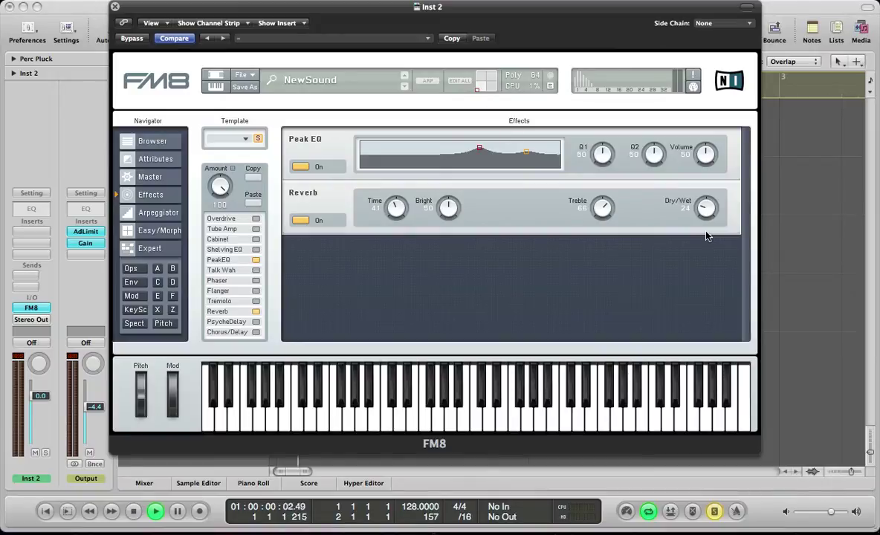
drag(706, 209, 709, 212)
key(space)
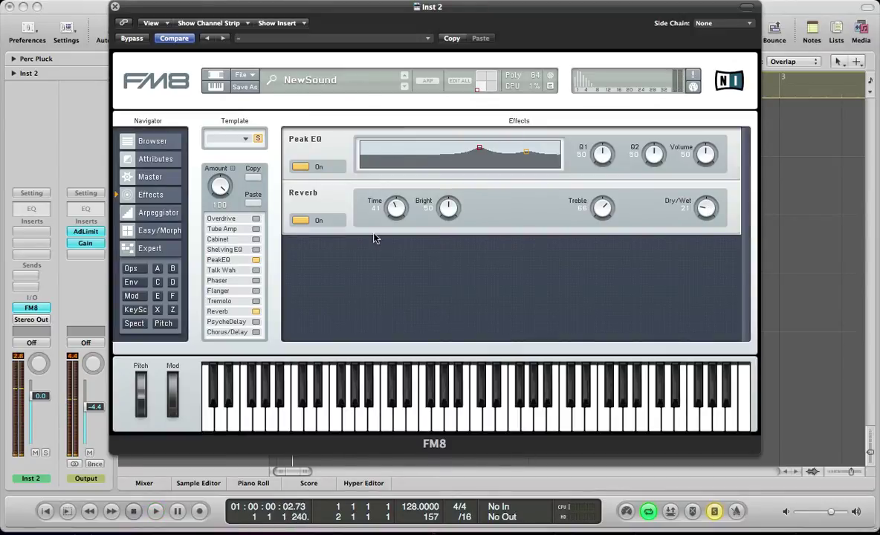
Enable Chorus/Delay at Time 26 with Sync and SndDly turned on.
click(256, 332)
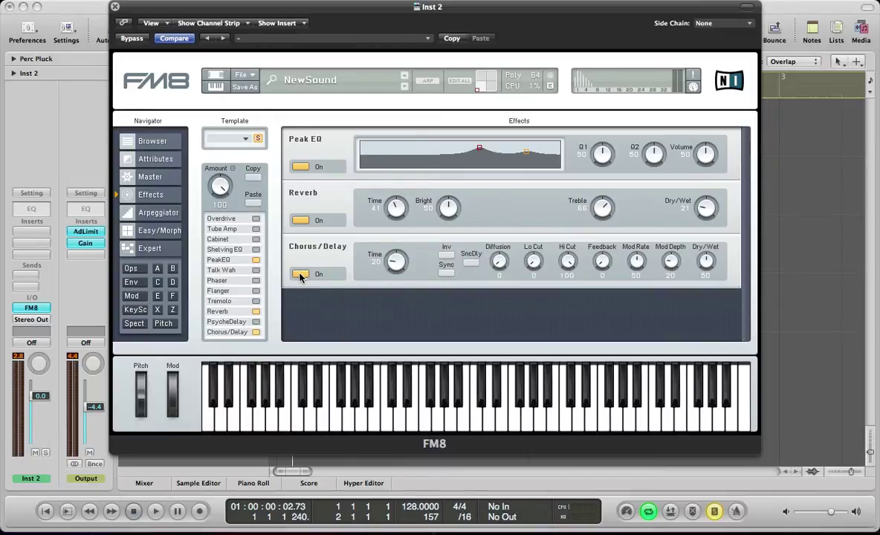
drag(395, 266, 399, 259)
key(space)
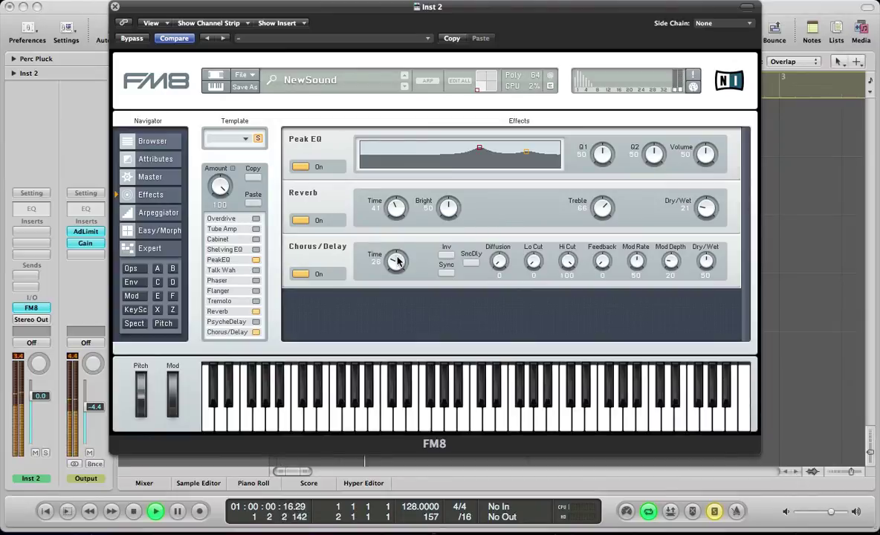
click(446, 273)
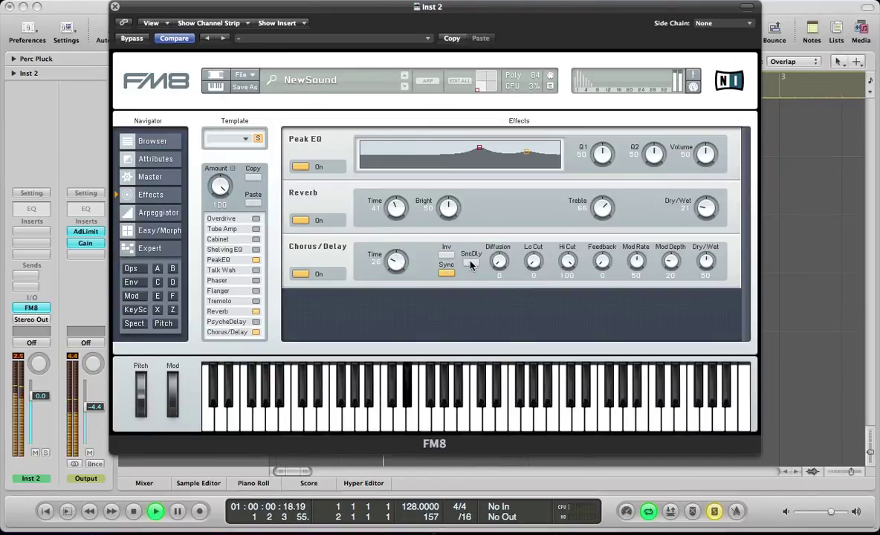
click(469, 263)
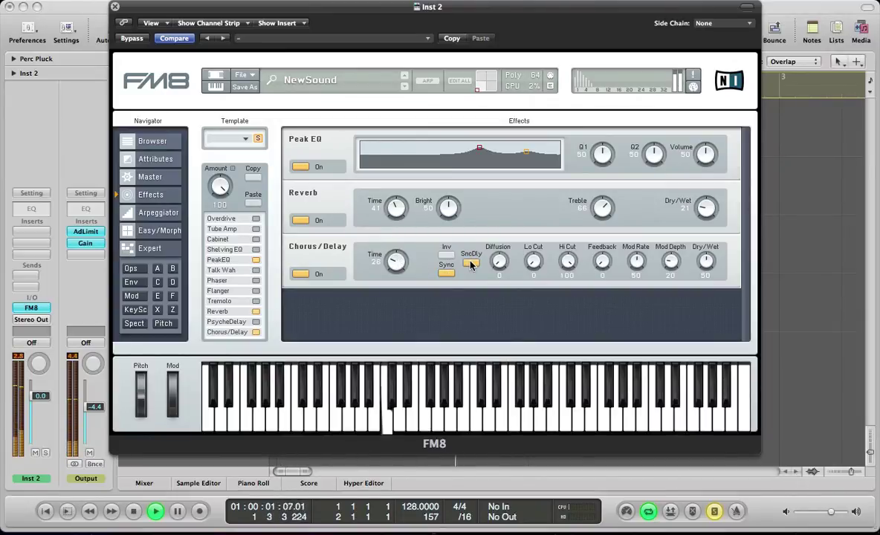
key(space)
Set the delay's Lo Cut 31, Feedback 16 and Dry/Wet 44, comparing it bypassed and active.
drag(531, 266, 533, 242)
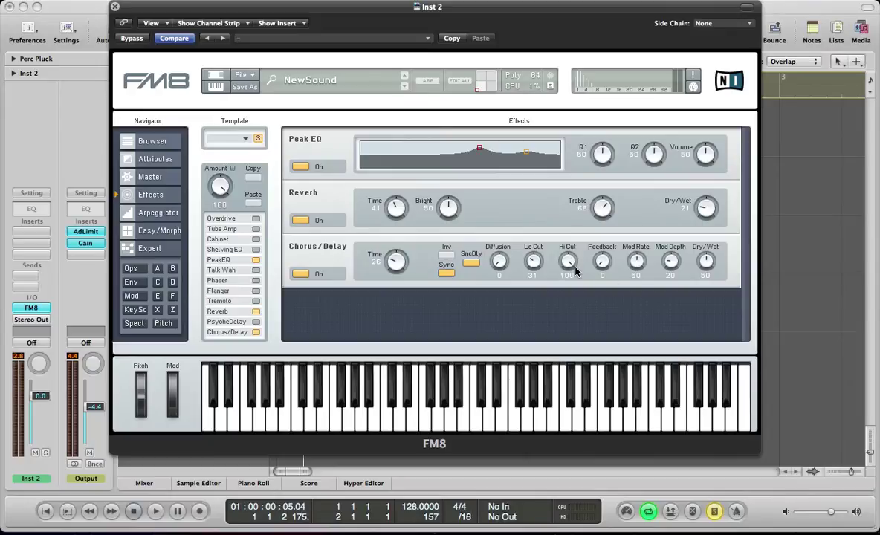
drag(602, 268, 609, 252)
key(space)
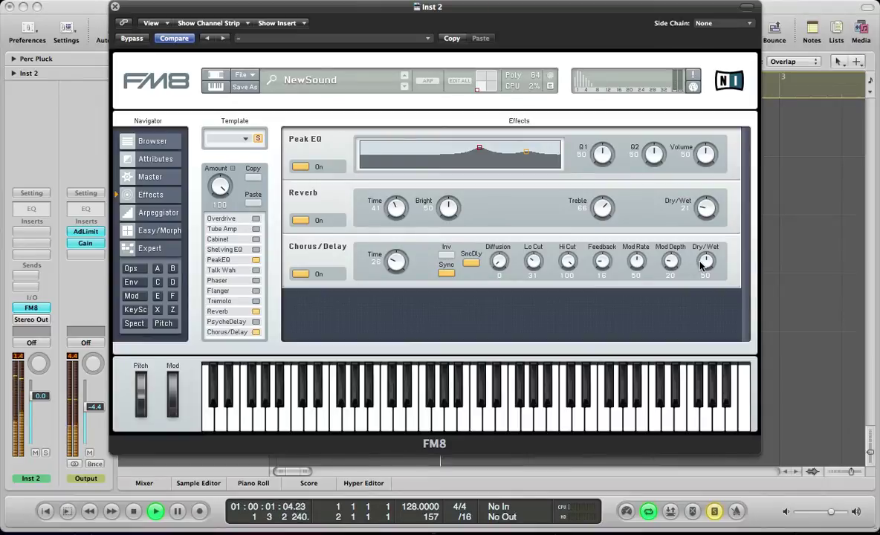
key(space)
drag(701, 265, 701, 269)
key(space)
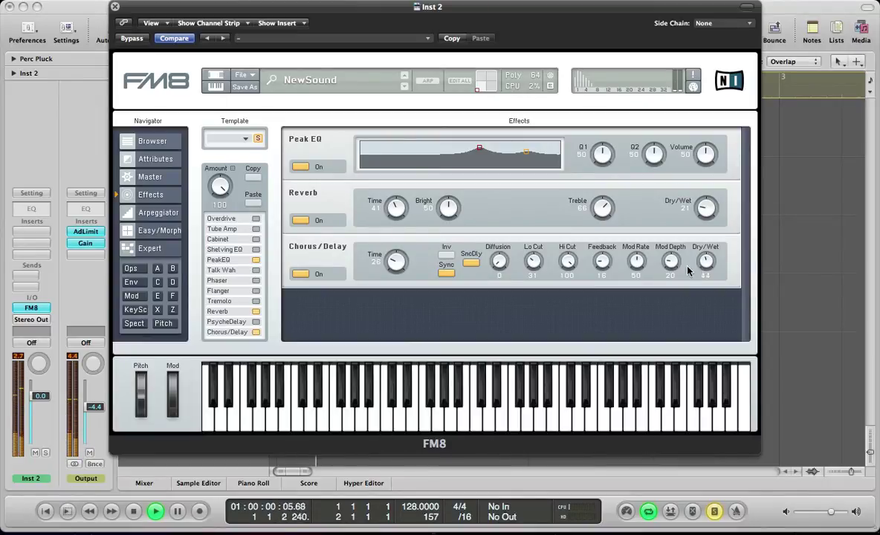
click(256, 333)
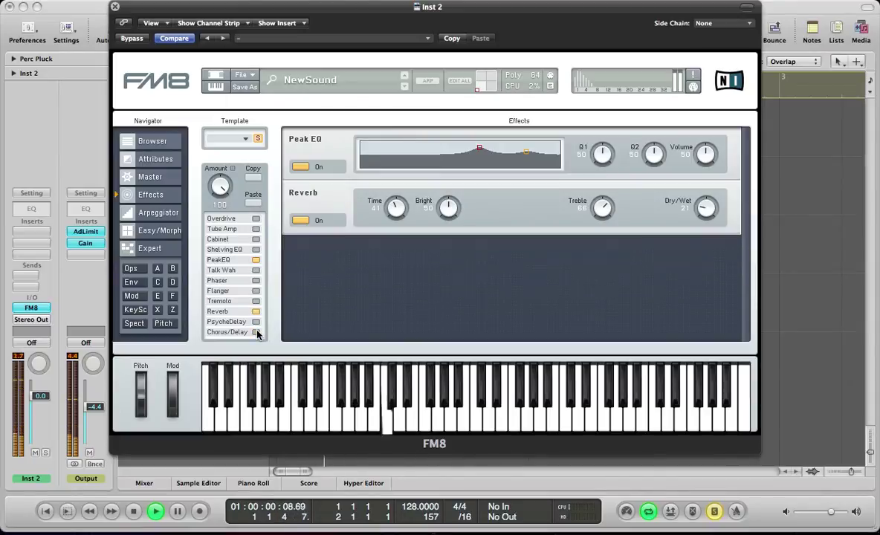
click(257, 333)
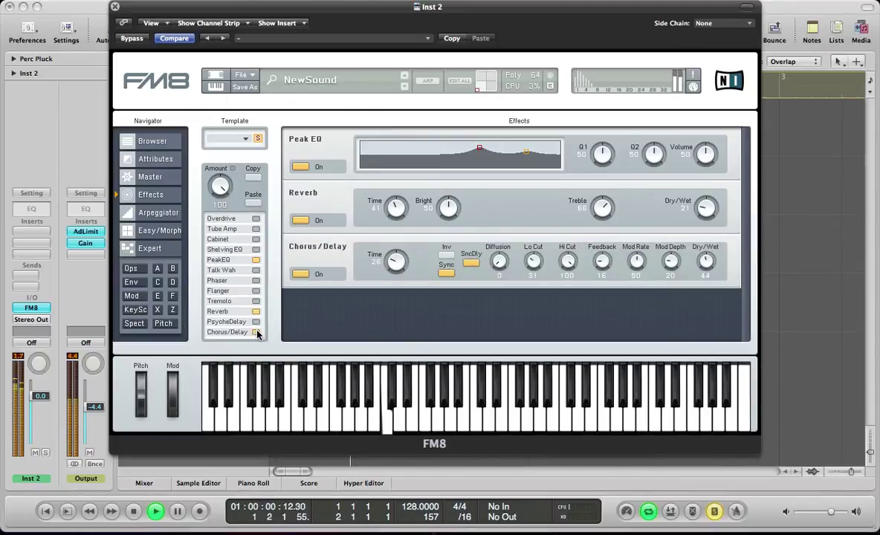
key(space)
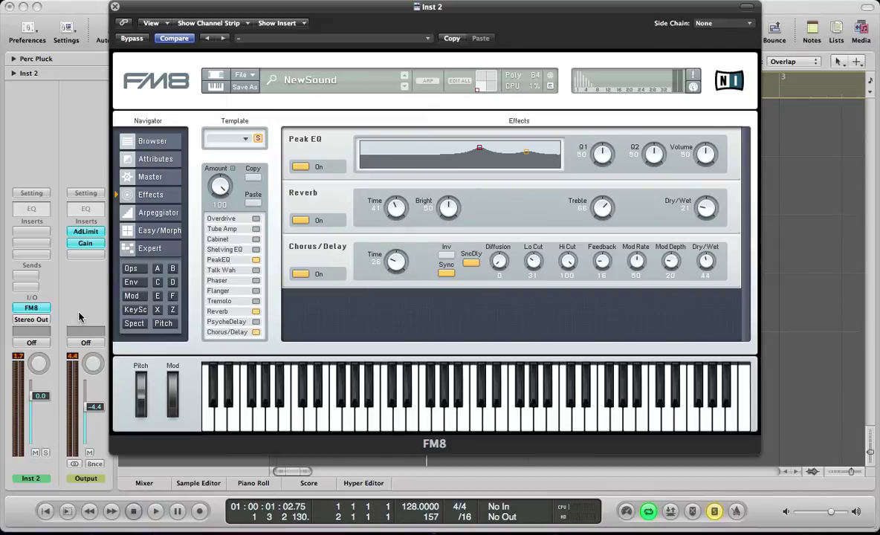
Add a pitch envelope breakpoint at full level at the start and bend the curve to slope 0.760.
click(163, 323)
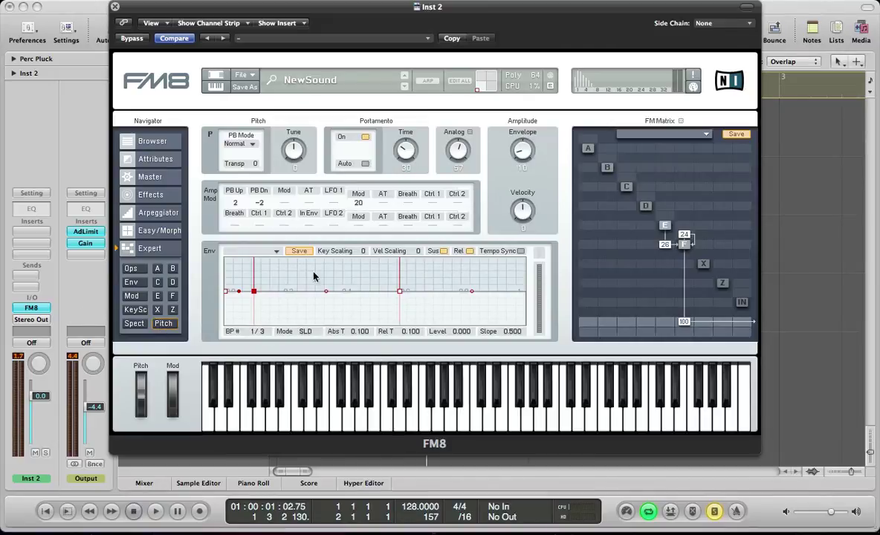
click(130, 269)
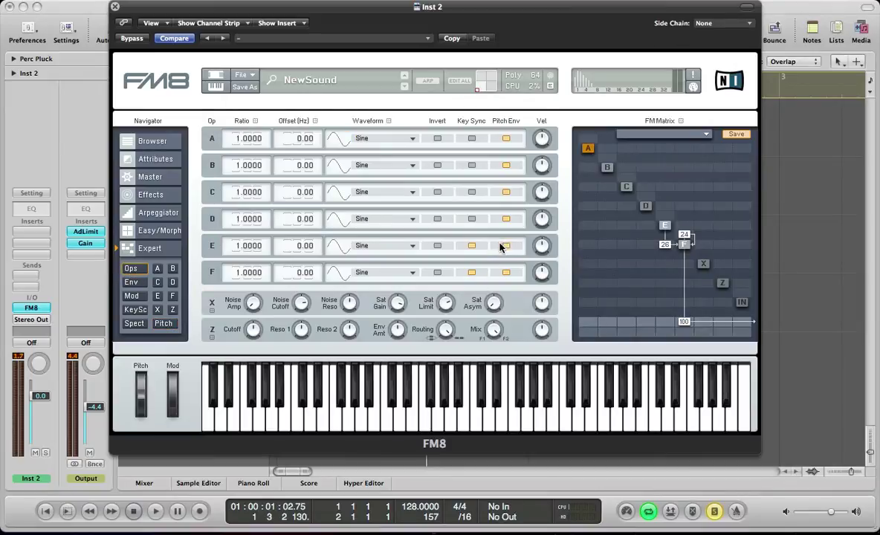
click(162, 323)
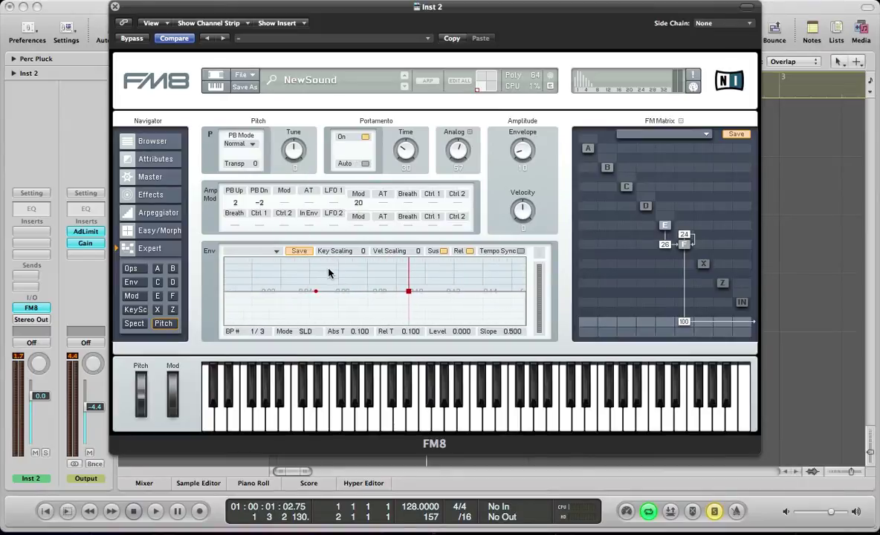
double_click(253, 291)
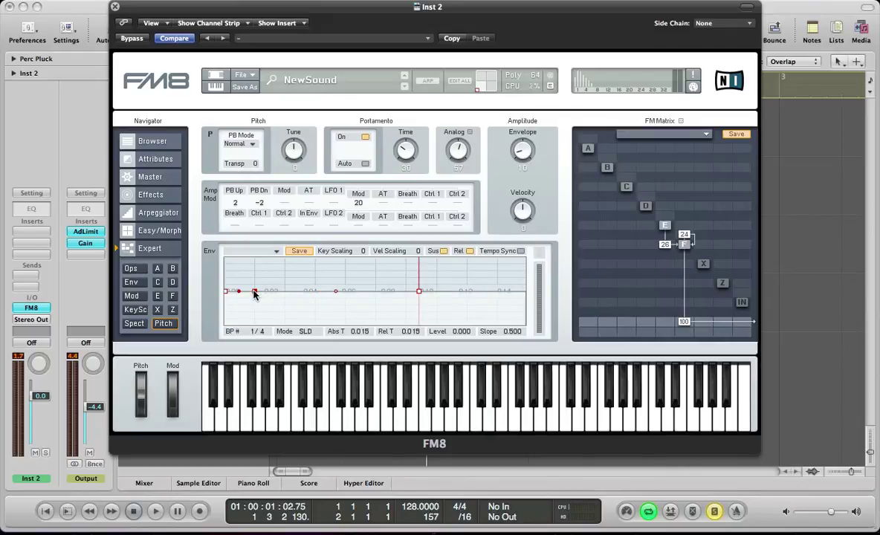
drag(253, 292, 218, 253)
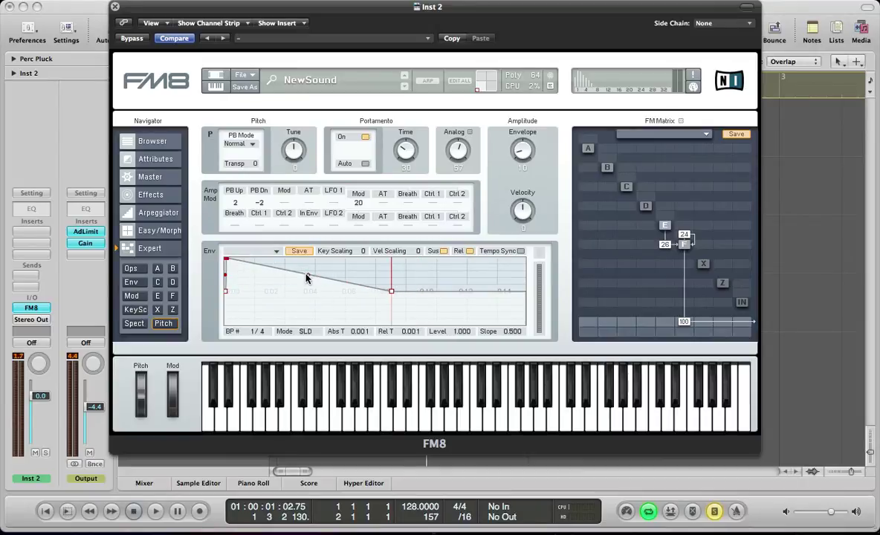
drag(309, 277, 306, 295)
key(space)
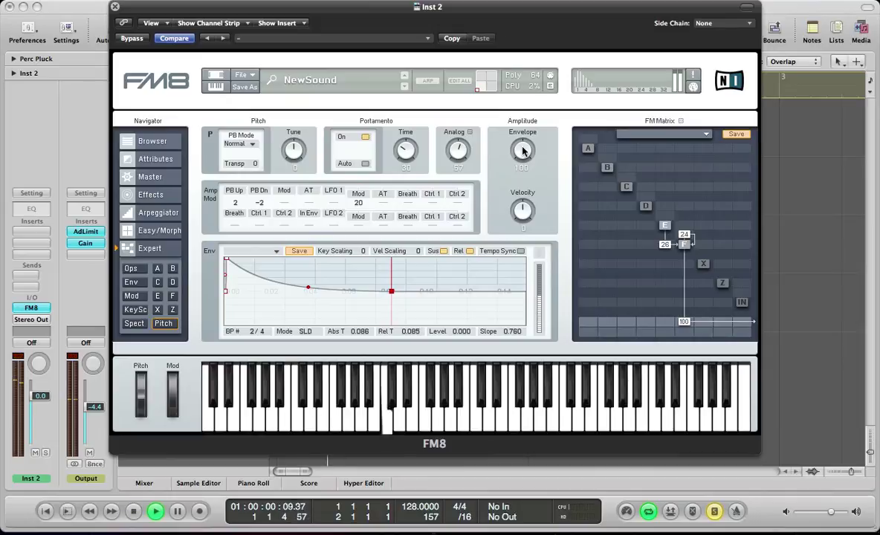
key(space)
key(space)
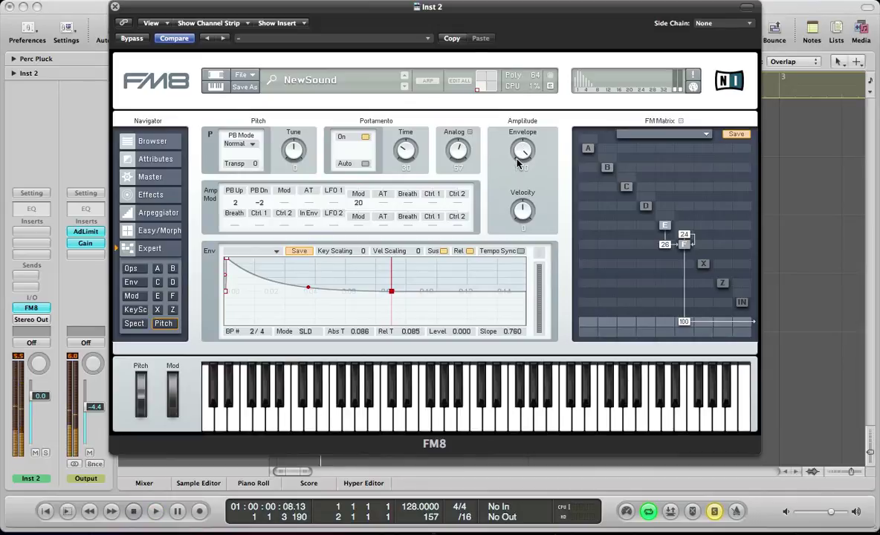
key(space)
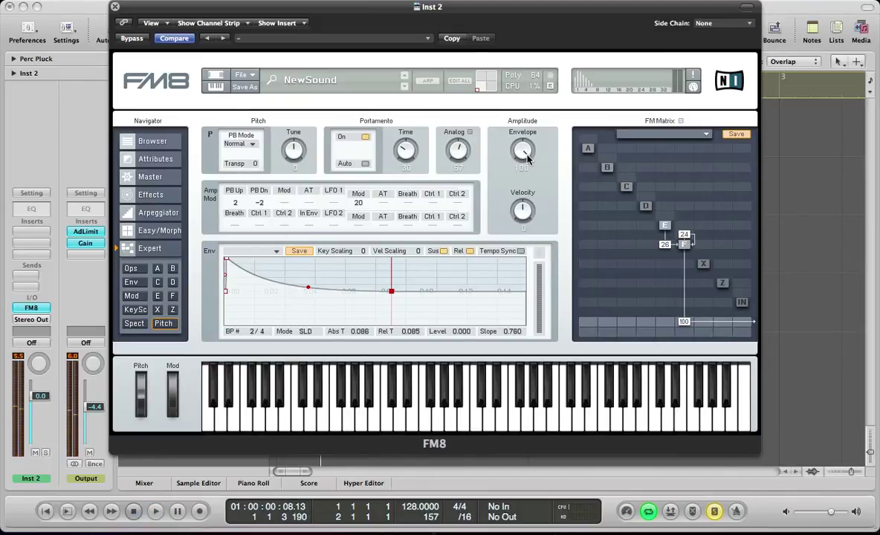
key(space)
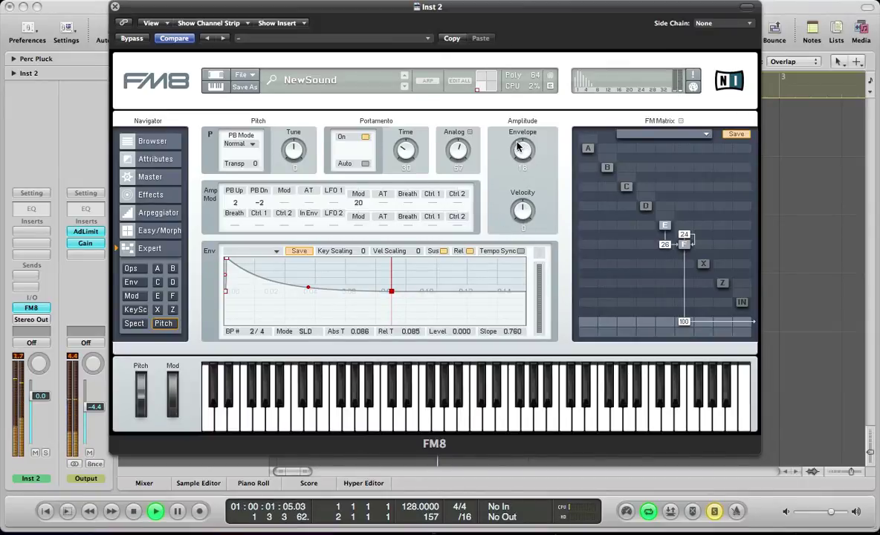
Set the pitch envelope amount to 20 and turn on Tempo Sync, auditioning the sweep.
drag(518, 146, 519, 142)
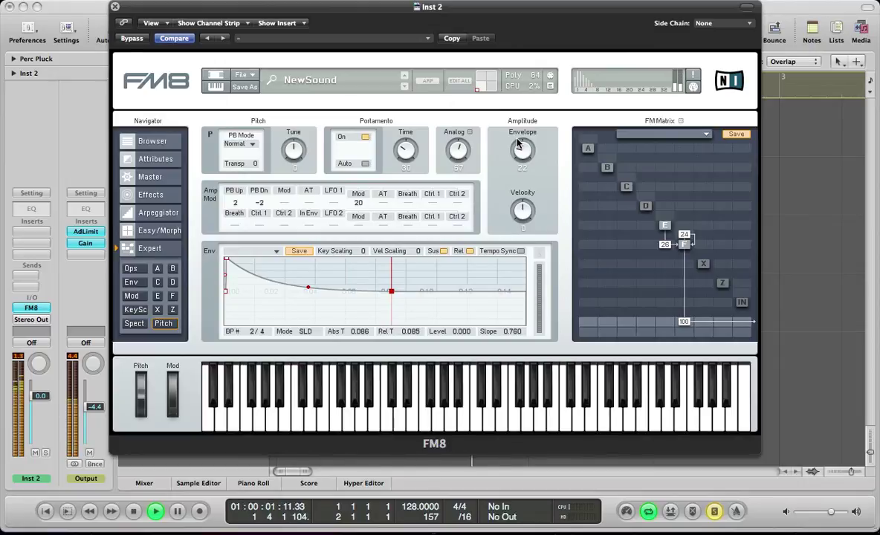
key(space)
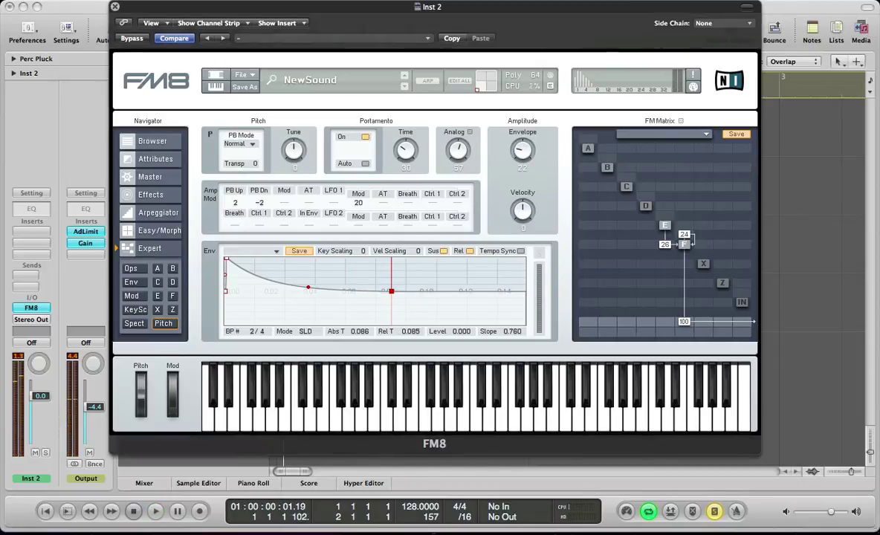
key(space)
drag(523, 148, 524, 151)
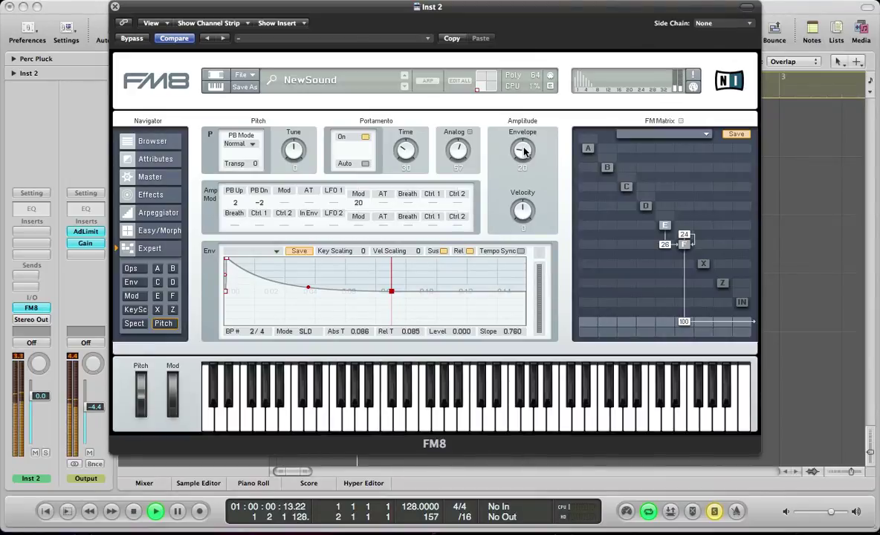
key(space)
click(521, 252)
key(space)
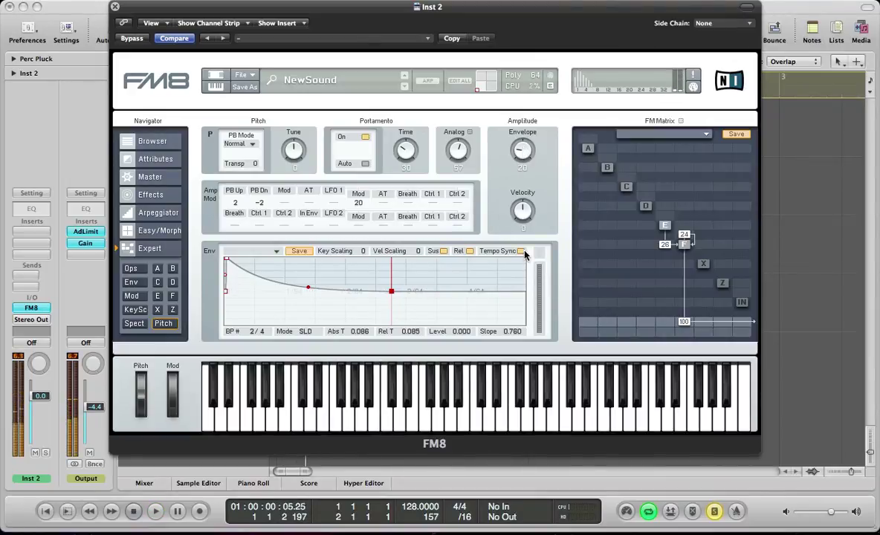
key(space)
key(space)
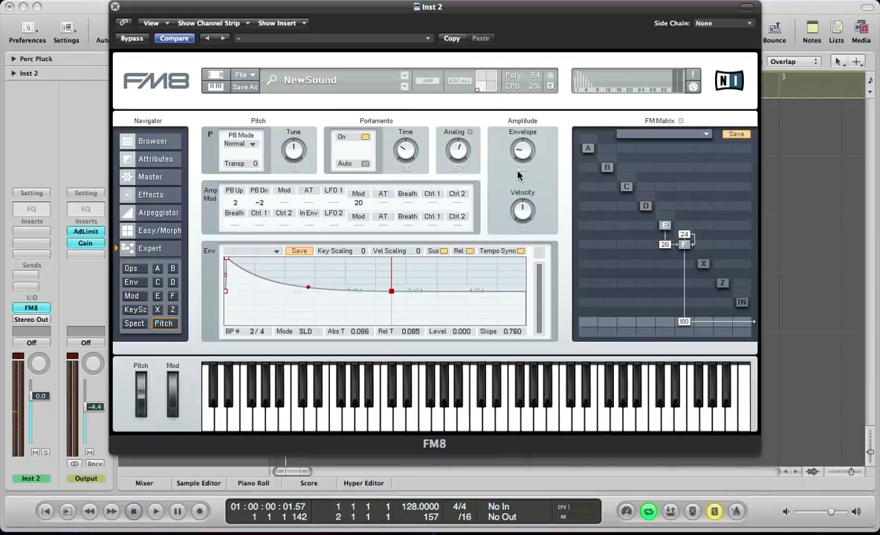
key(space)
key(space)
key(space)
Browse the operator, envelope and modulation pages, then go to the Effects page.
click(172, 310)
click(172, 295)
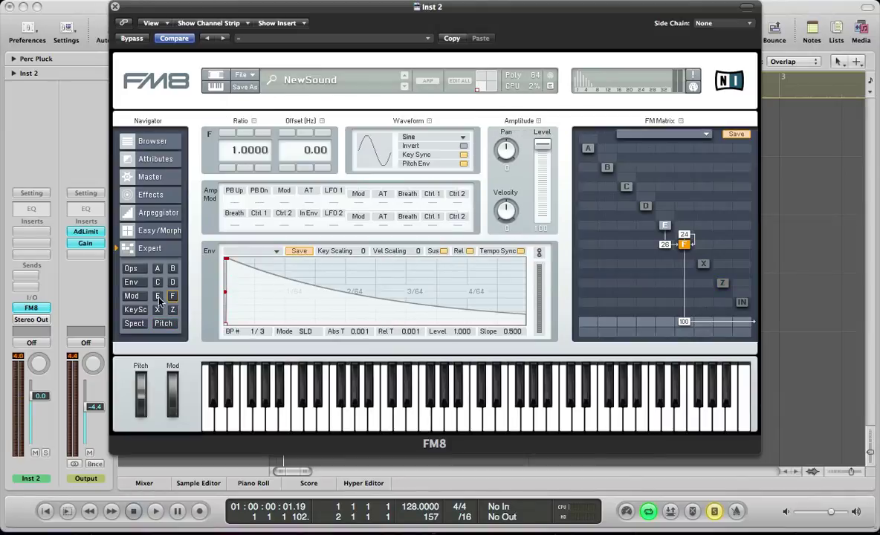
click(157, 297)
click(157, 311)
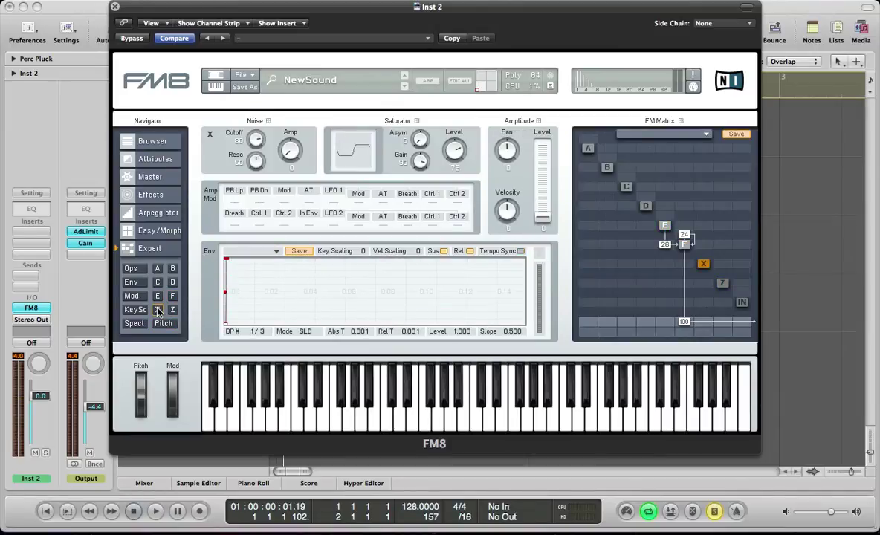
click(132, 282)
click(136, 296)
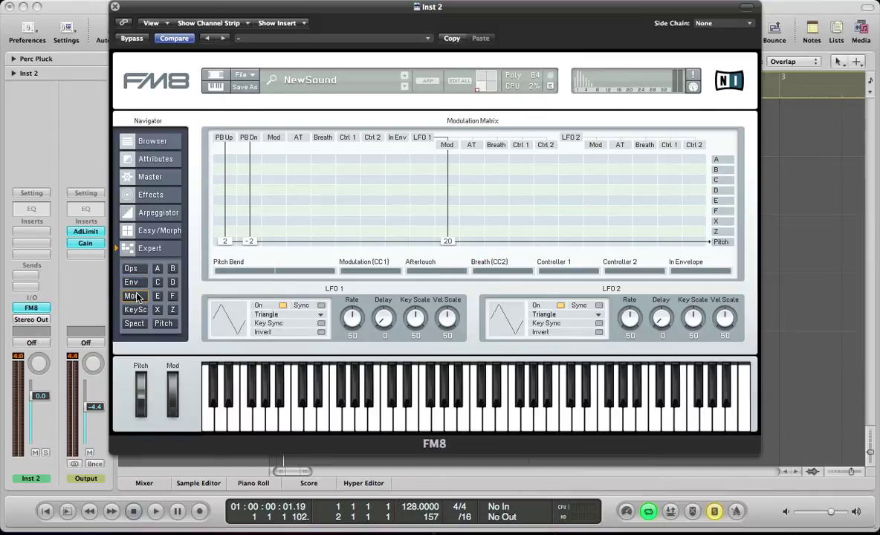
click(153, 195)
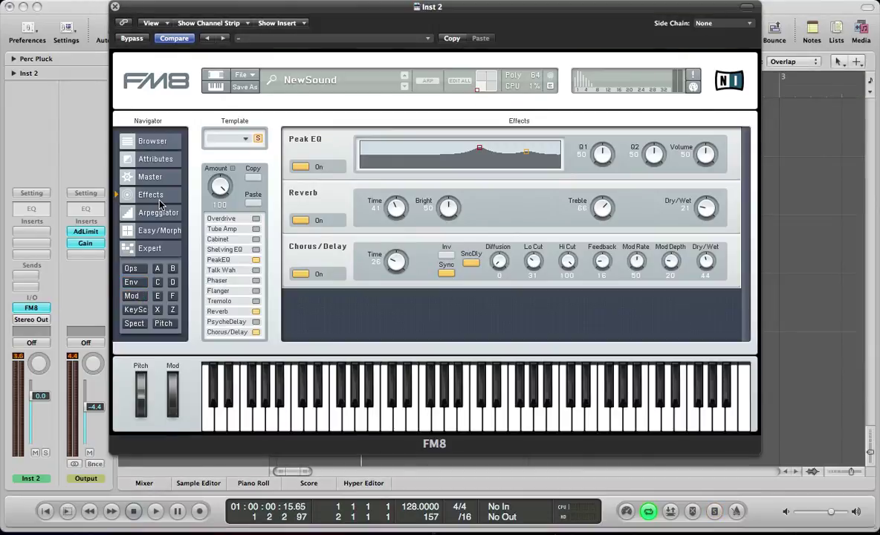
Experiment with Chorus/Delay Time, Feedback and Dry/Wet while the sequence plays, ending at Feedback 21.
key(space)
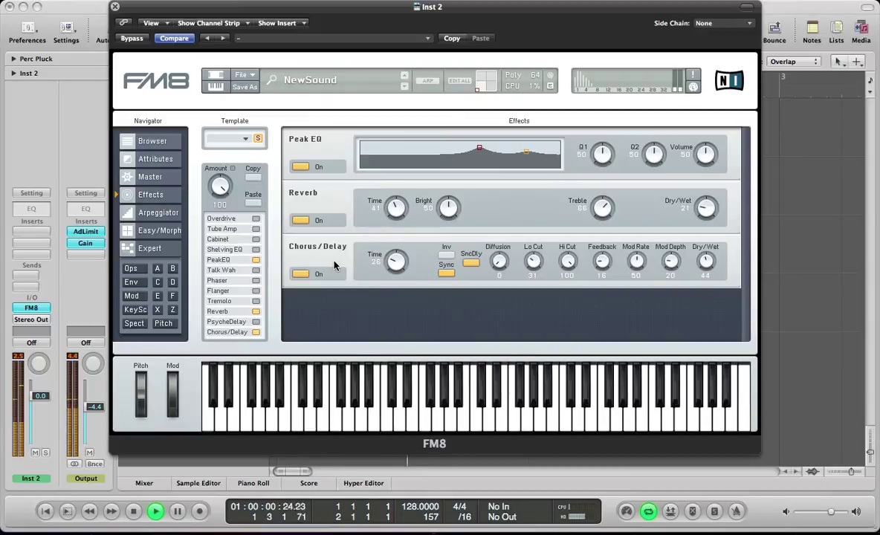
drag(601, 274, 580, 193)
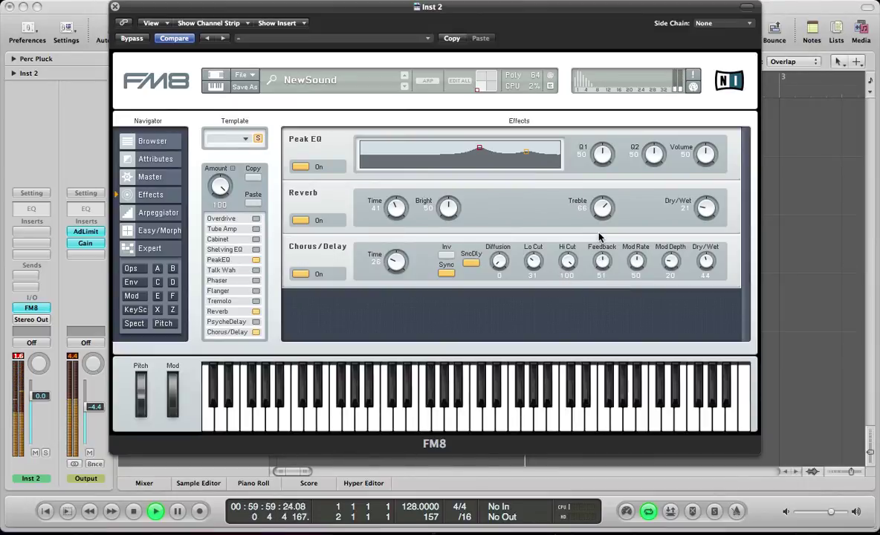
drag(395, 267, 386, 238)
drag(611, 281, 596, 248)
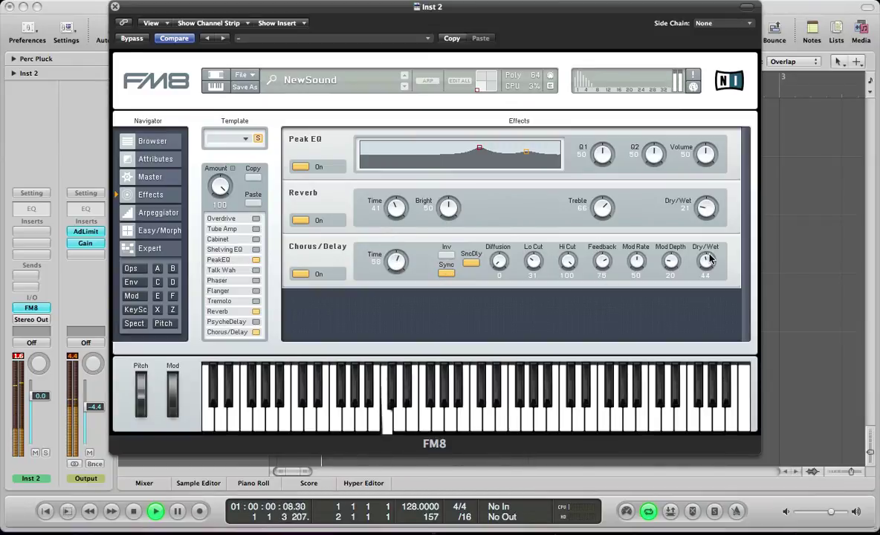
drag(706, 260, 703, 204)
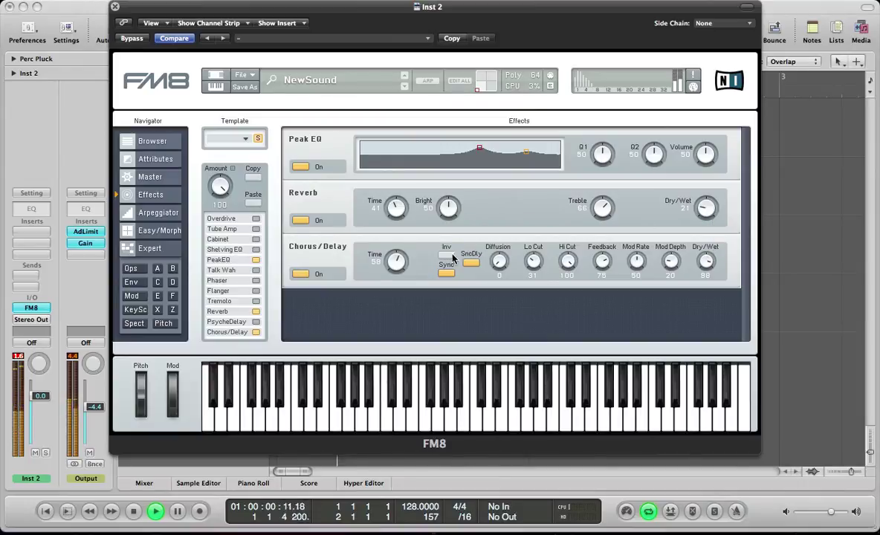
drag(602, 256, 600, 240)
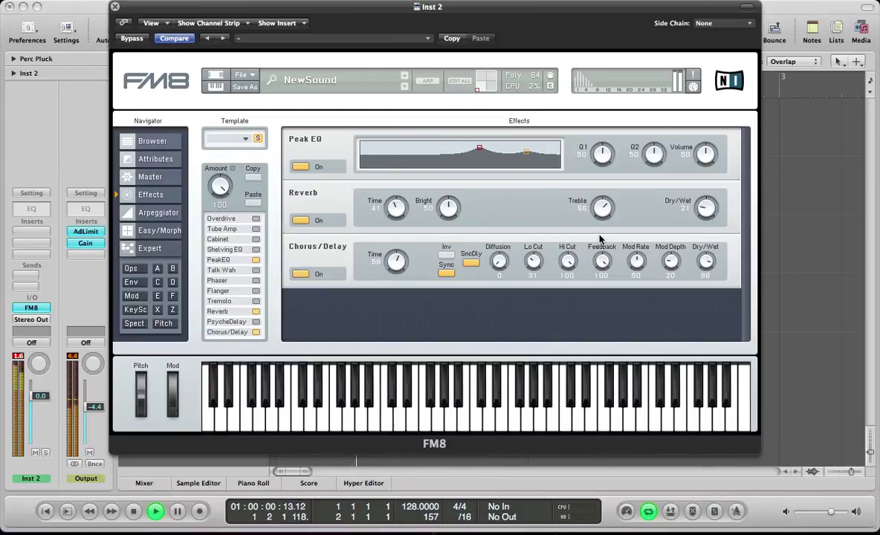
drag(397, 260, 407, 293)
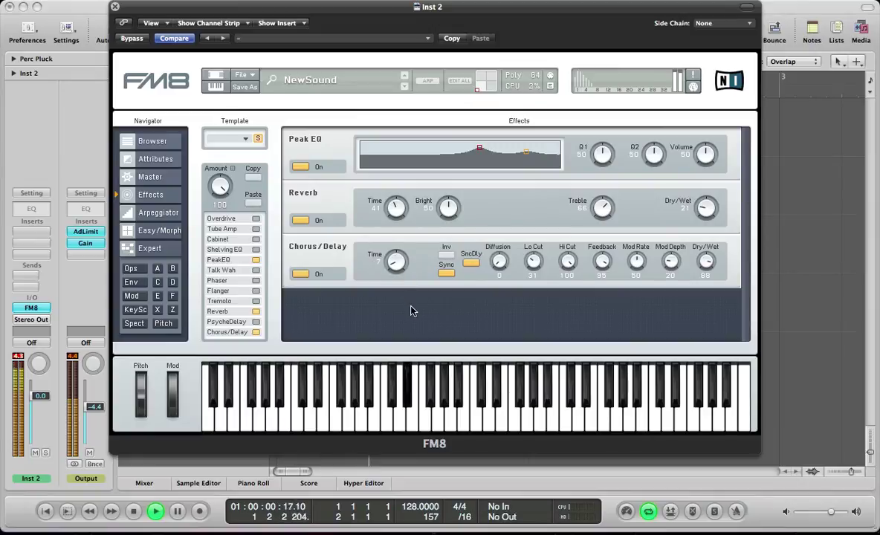
drag(601, 261, 605, 305)
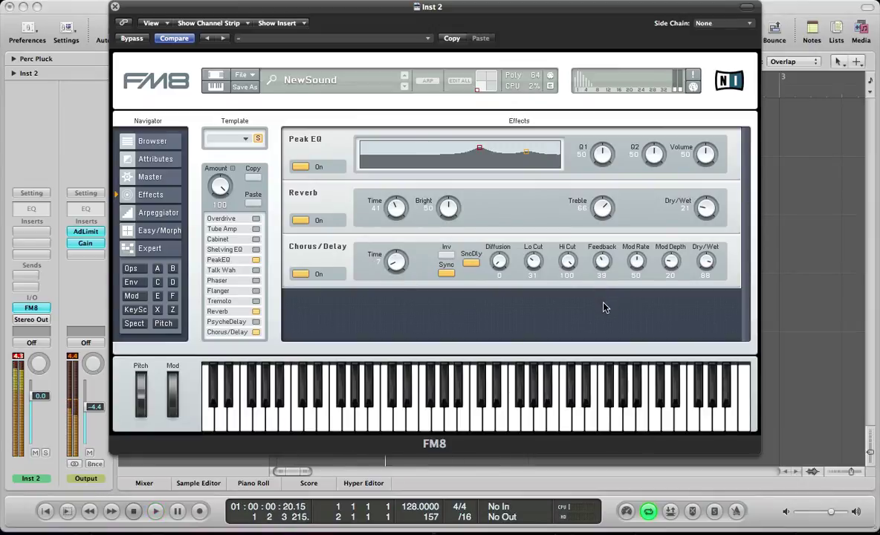
key(space)
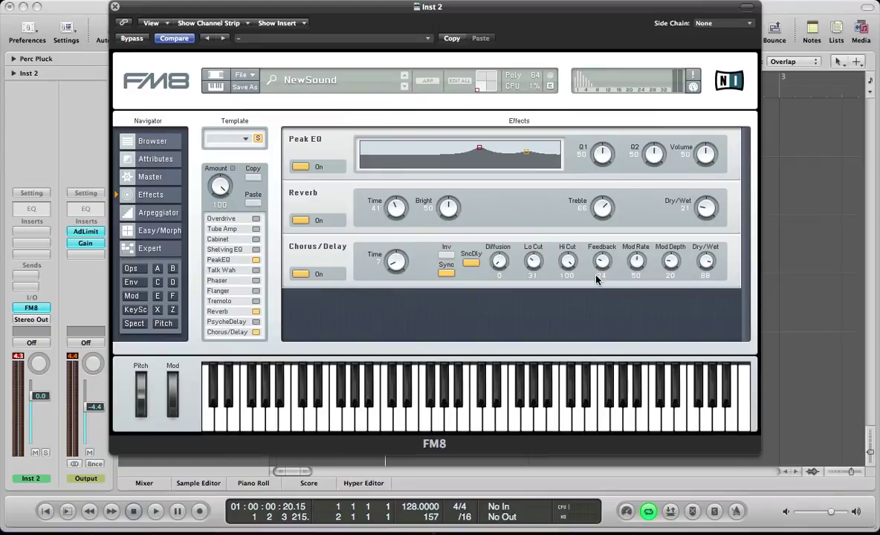
Settle the Chorus/Delay at Time 17 and Dry/Wet 45 during playback.
key(space)
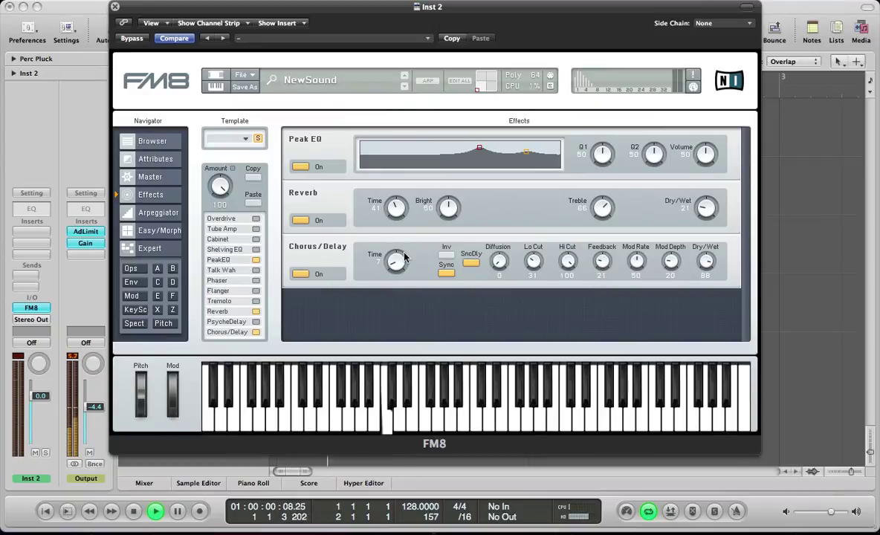
drag(404, 258, 403, 249)
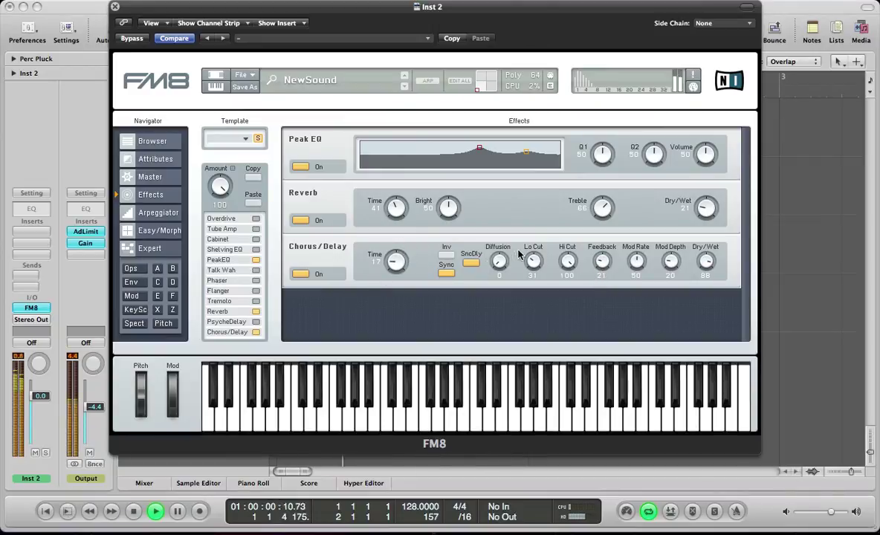
drag(706, 262, 710, 298)
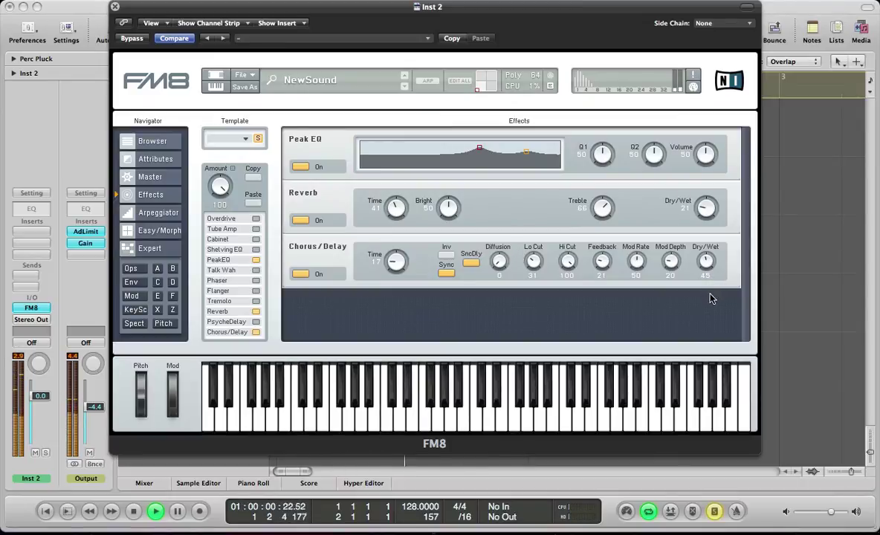
key(space)
Raise E's modulation of F to 31 in the FM Matrix and lower the Inst 2 channel volume.
click(172, 310)
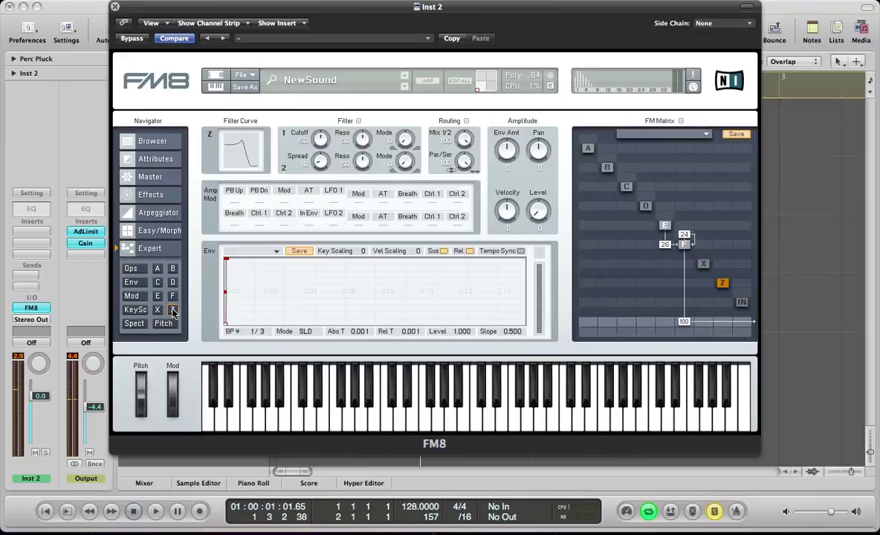
click(131, 269)
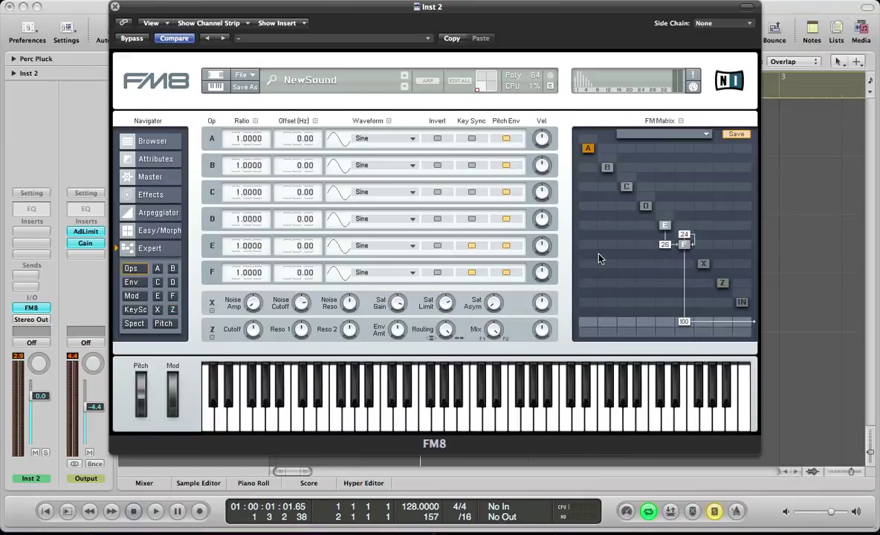
key(space)
drag(666, 244, 671, 233)
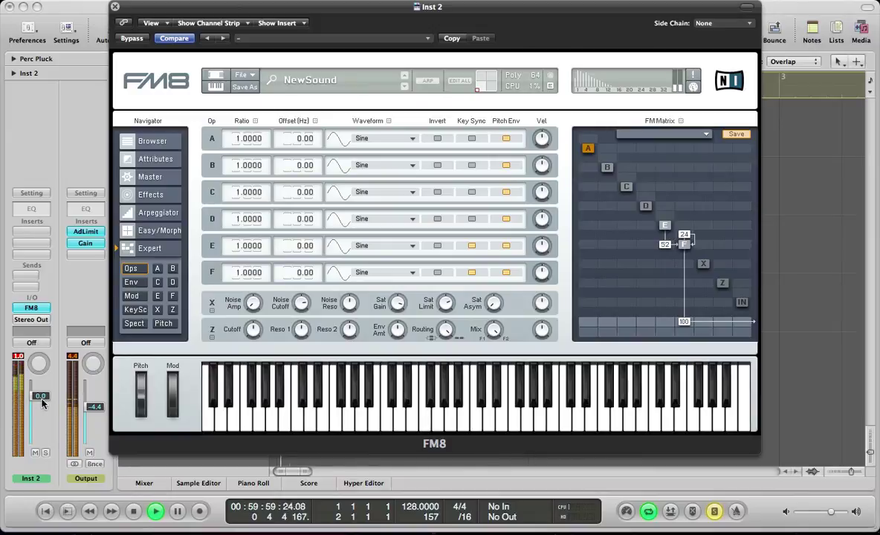
drag(46, 403, 45, 419)
click(666, 245)
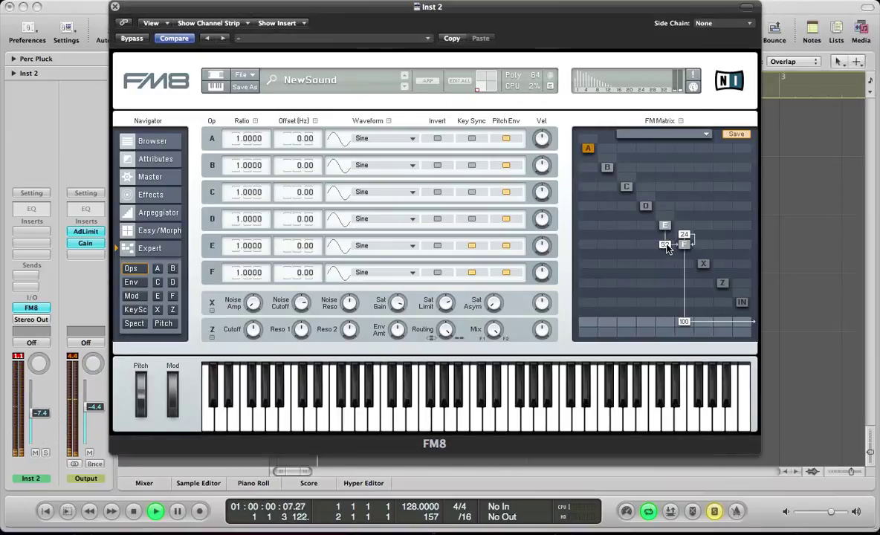
key(space)
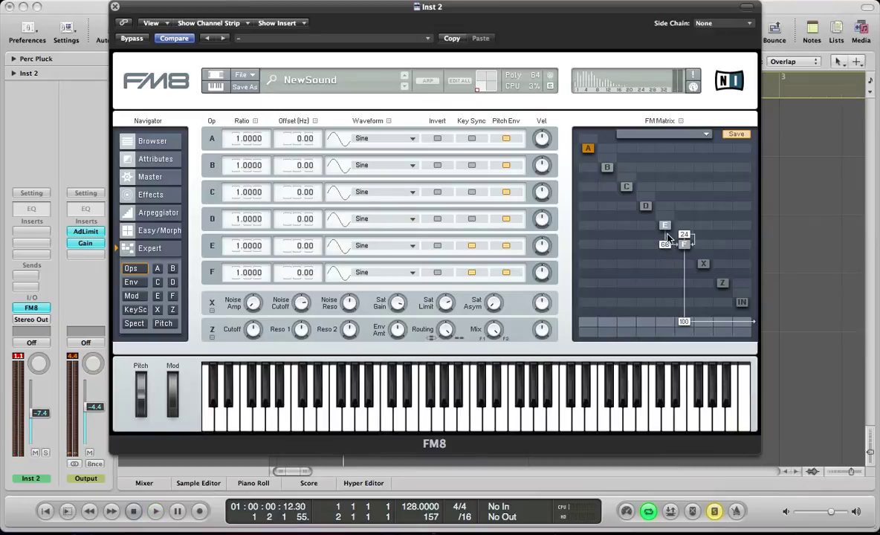
key(space)
drag(668, 234, 668, 263)
key(space)
key(space)
Raise F's feedback amount to 50 and steepen E's envelope decay to slope 0.950.
drag(685, 237, 687, 220)
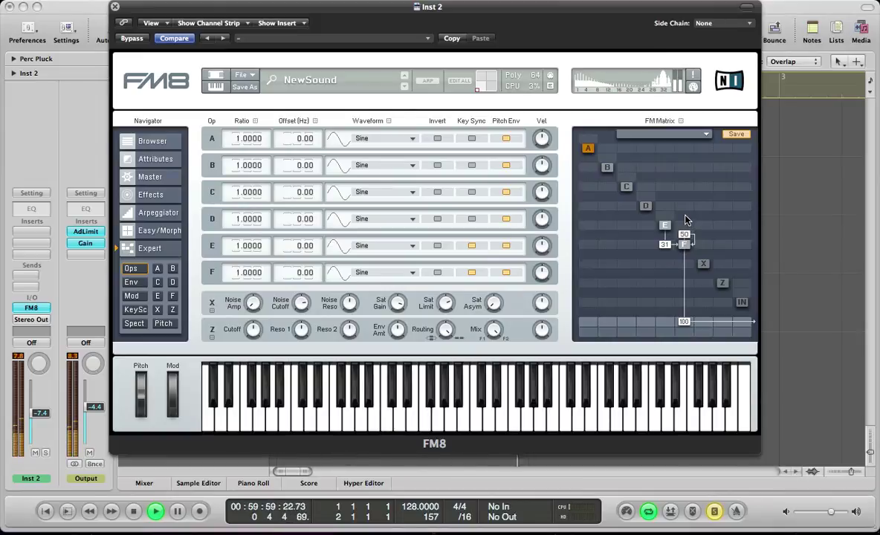
click(131, 282)
drag(325, 262, 325, 272)
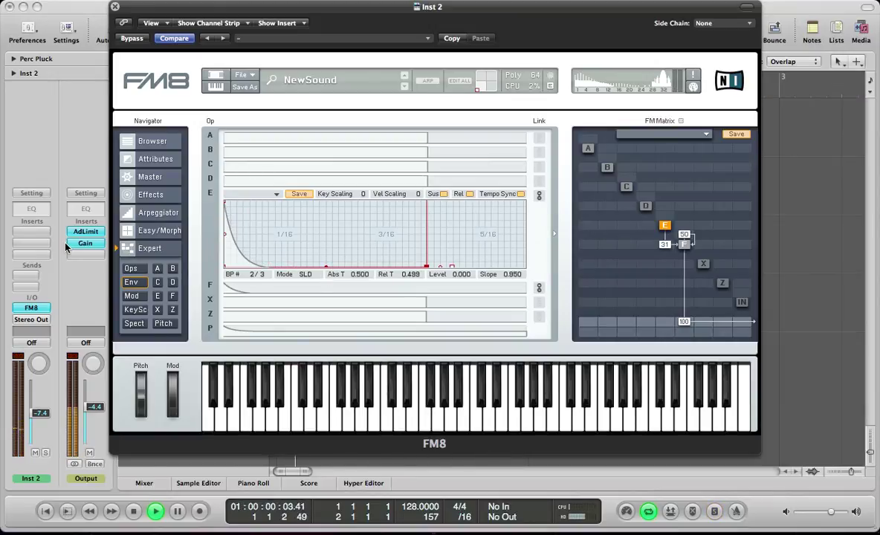
Raise the Chorus/Delay feedback to 23 on the Effects page, then stop playback.
click(150, 194)
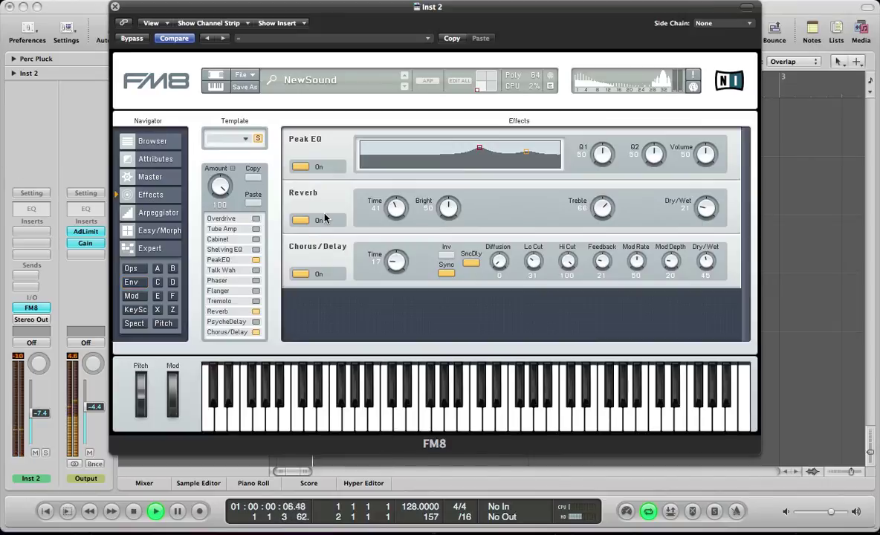
mouse_move(601, 281)
mouse_down()
mouse_move(599, 179)
mouse_move(595, 264)
mouse_up()
key(space)
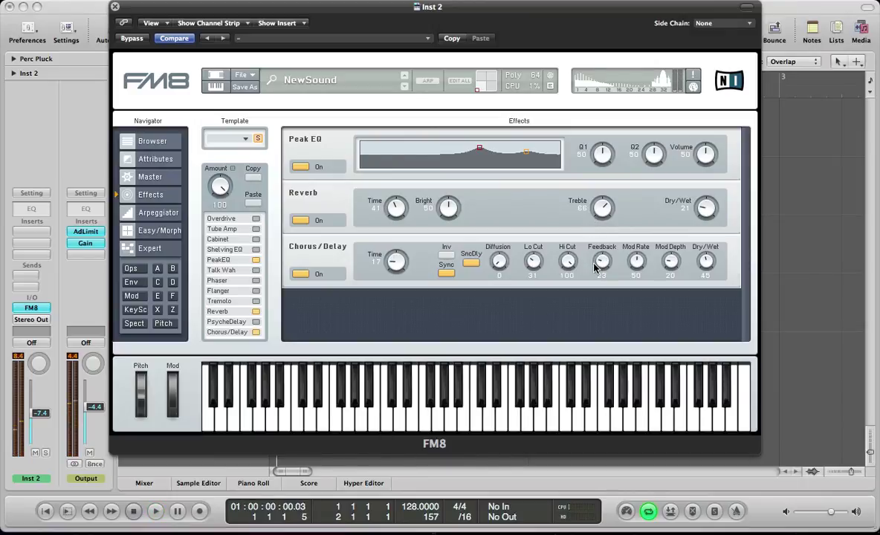